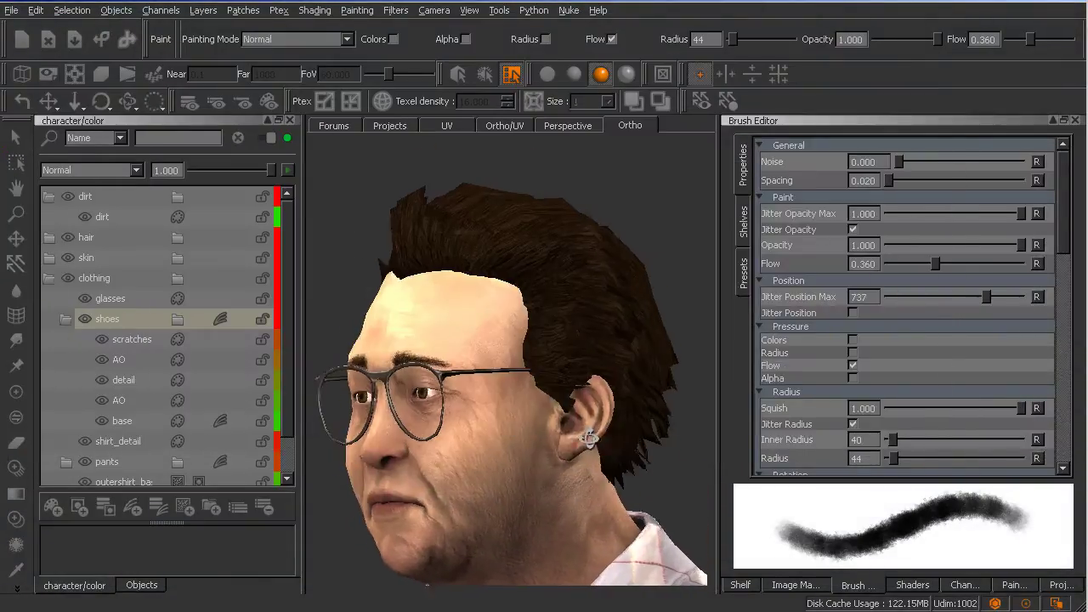
# Examine the hair on the character's head from the side and three-quarter angles.
pyautogui.moveTo(589, 438)
pyautogui.mouseDown(button='middle')
pyautogui.moveTo(539, 433)
pyautogui.moveTo(597, 389)
pyautogui.moveTo(527, 433)
pyautogui.moveTo(569, 444)
pyautogui.moveTo(568, 465)
pyautogui.moveTo(644, 443)
pyautogui.moveTo(563, 430)
pyautogui.moveTo(594, 415)
pyautogui.mouseUp(button='middle')
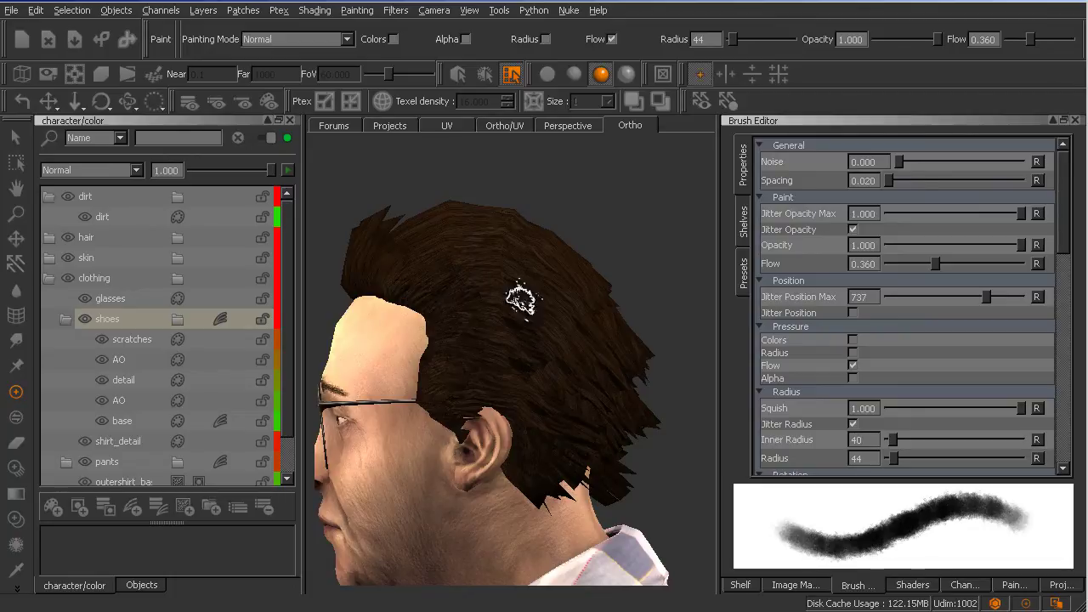
pyautogui.moveTo(559, 431); pyautogui.dragTo(584, 430, button='middle')
pyautogui.keyDown('alt'); pyautogui.moveTo(577, 434); pyautogui.dragTo(617, 432); pyautogui.keyUp('alt')
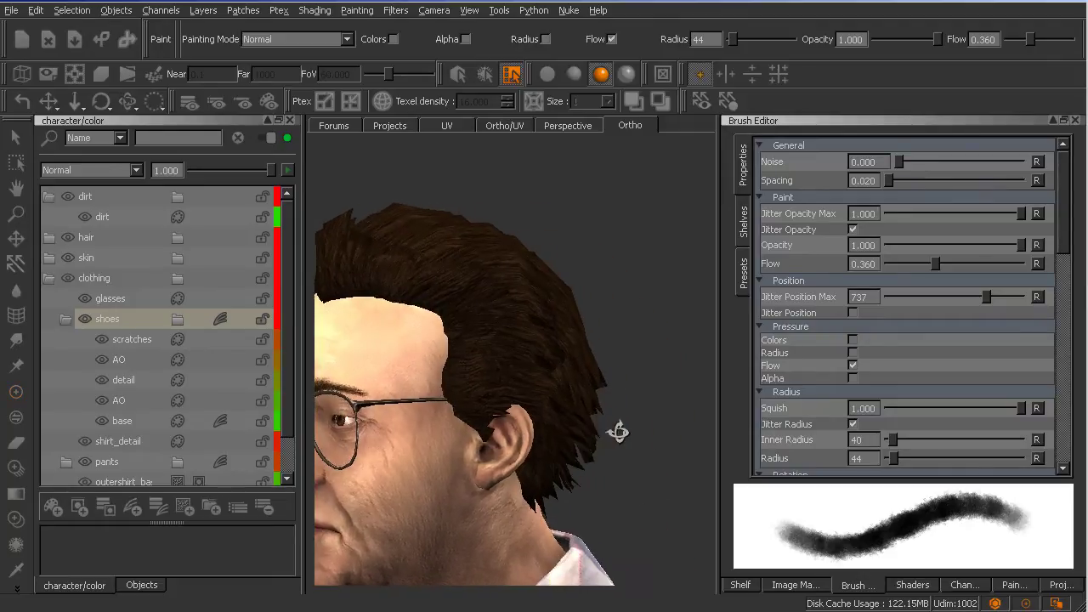
pyautogui.keyDown('alt'); pyautogui.moveTo(550, 435); pyautogui.dragTo(583, 434, button='middle'); pyautogui.keyUp('alt')
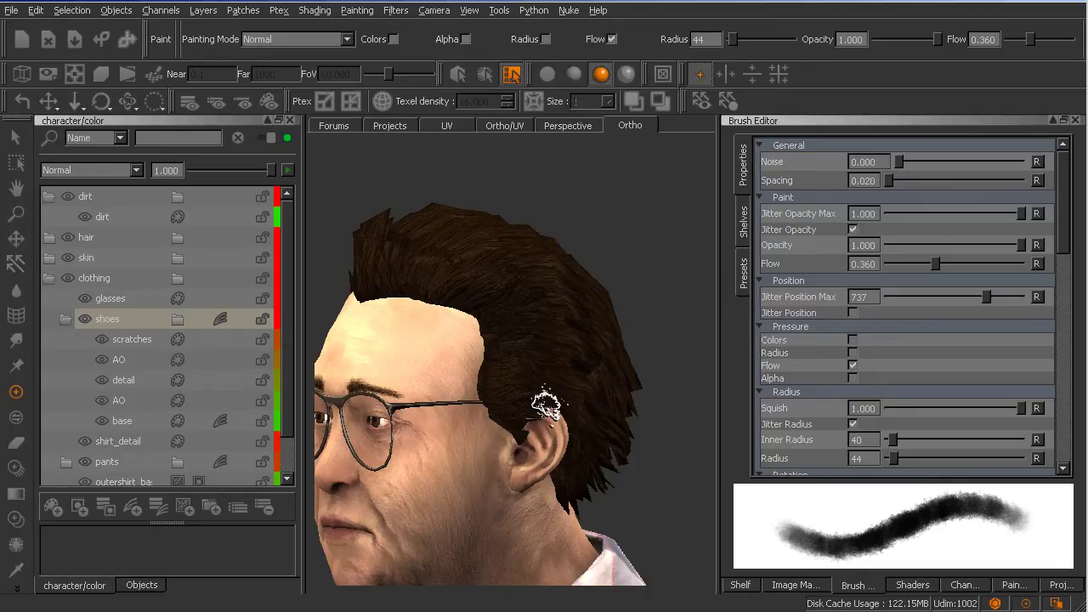
pyautogui.keyDown('ctrl'); pyautogui.moveTo(556, 406); pyautogui.dragTo(589, 388); pyautogui.keyUp('ctrl')
pyautogui.keyDown('alt'); pyautogui.moveTo(589, 389); pyautogui.dragTo(577, 399); pyautogui.keyUp('alt')
pyautogui.moveTo(576, 400); pyautogui.dragTo(564, 405, button='middle')
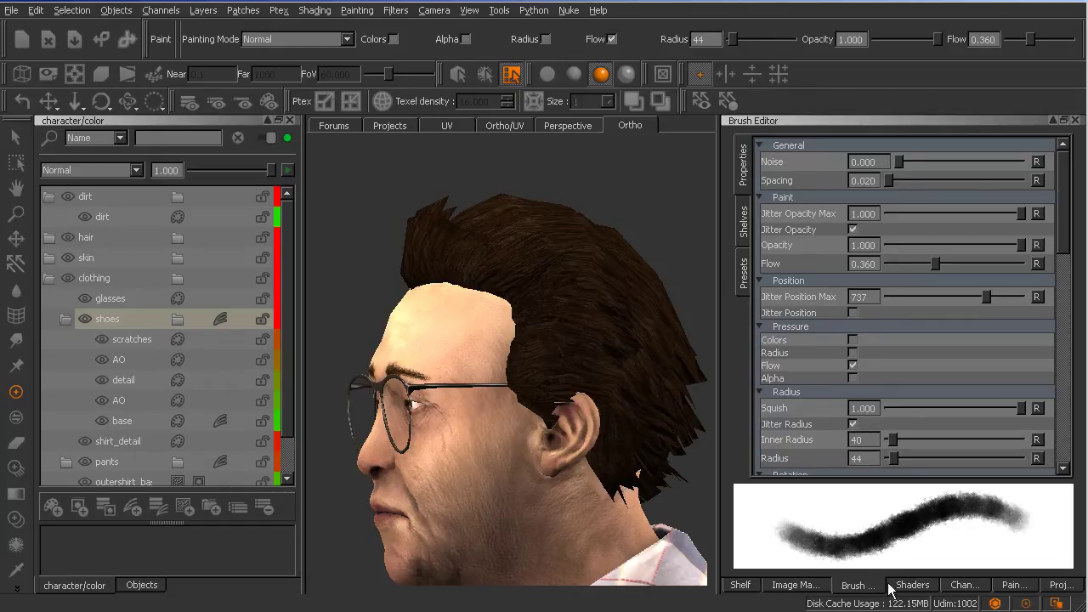
# Add a 2048 x 2048, 8-bit Scalar channel named "transparency map" to the character object only.
pyautogui.click(963, 585)
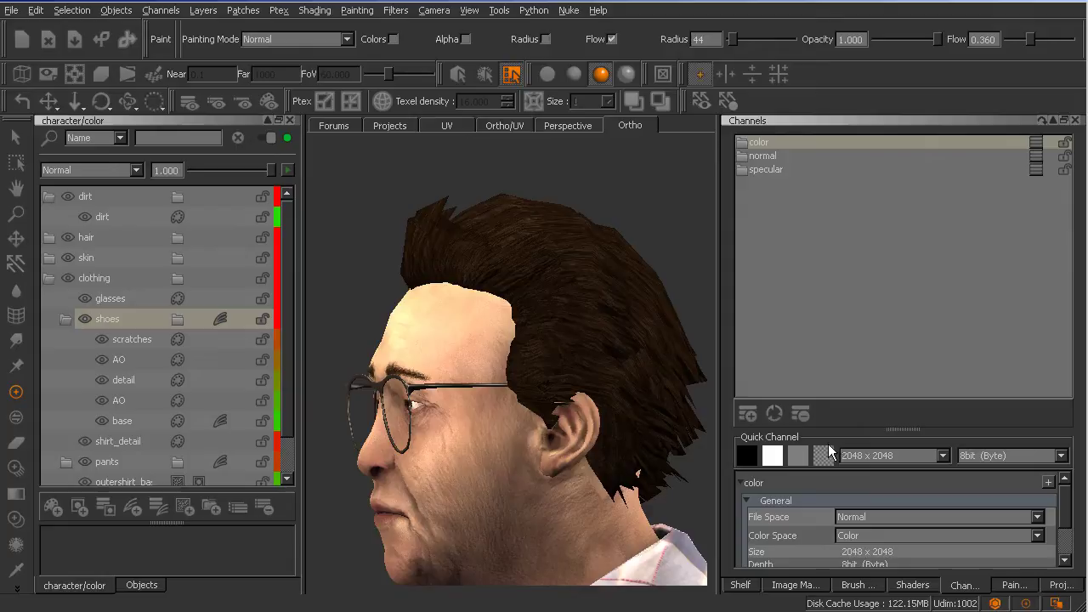
pyautogui.click(747, 414)
pyautogui.moveTo(410, 259); pyautogui.dragTo(615, 259)
pyautogui.press('Tab')
pyautogui.write('tr')
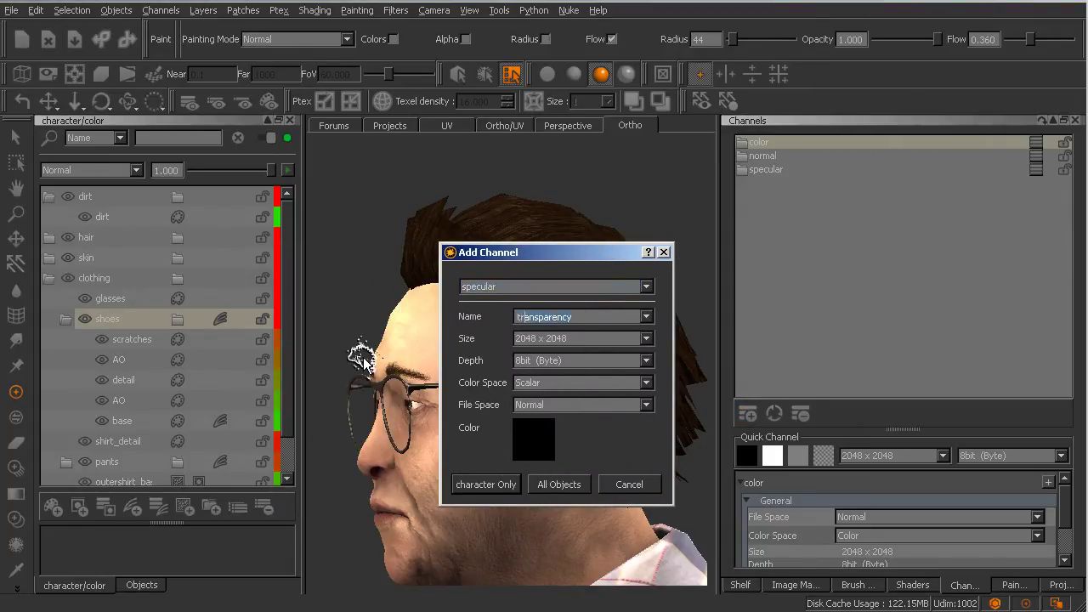
pyautogui.write('ansparency map')
pyautogui.click(497, 484)
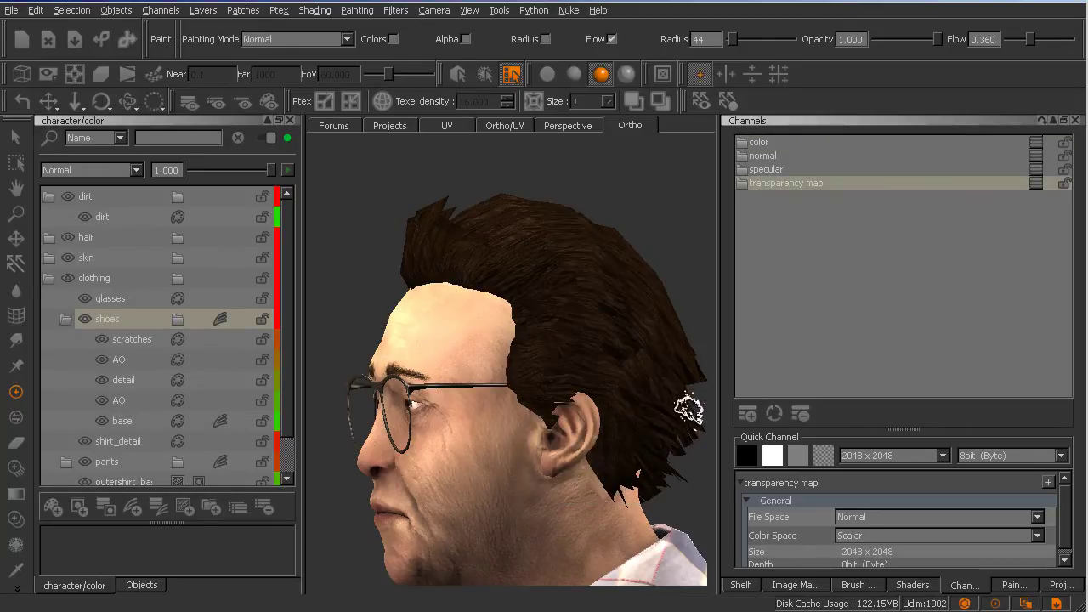
# Display the model with the Current Channel shader and inspect the transparency map on the head.
pyautogui.keyDown('alt'); pyautogui.moveTo(608, 437); pyautogui.dragTo(584, 428, button='middle'); pyautogui.keyUp('alt')
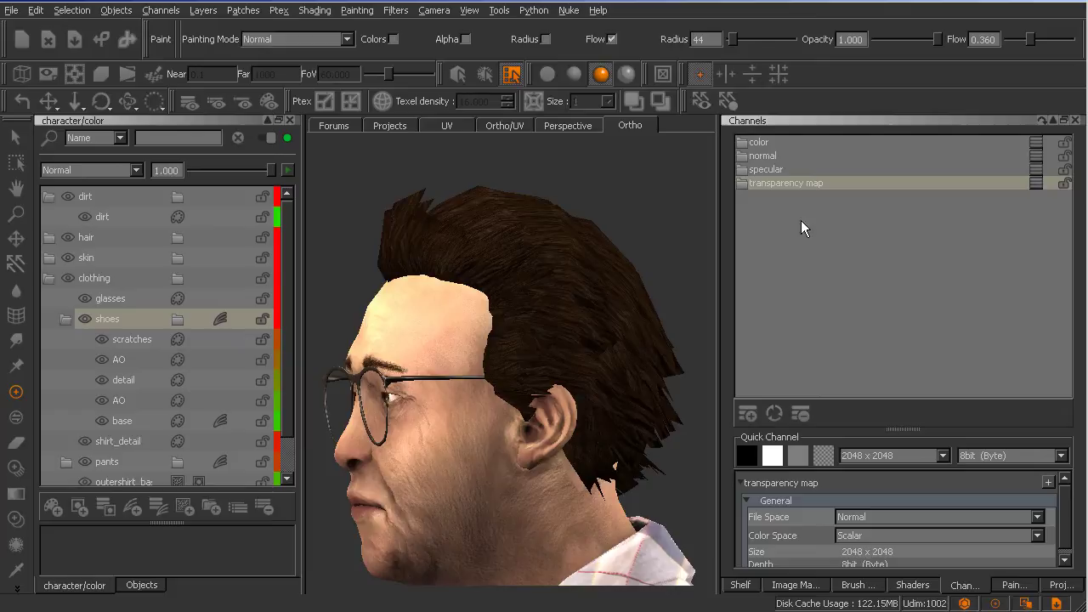
pyautogui.press('space')
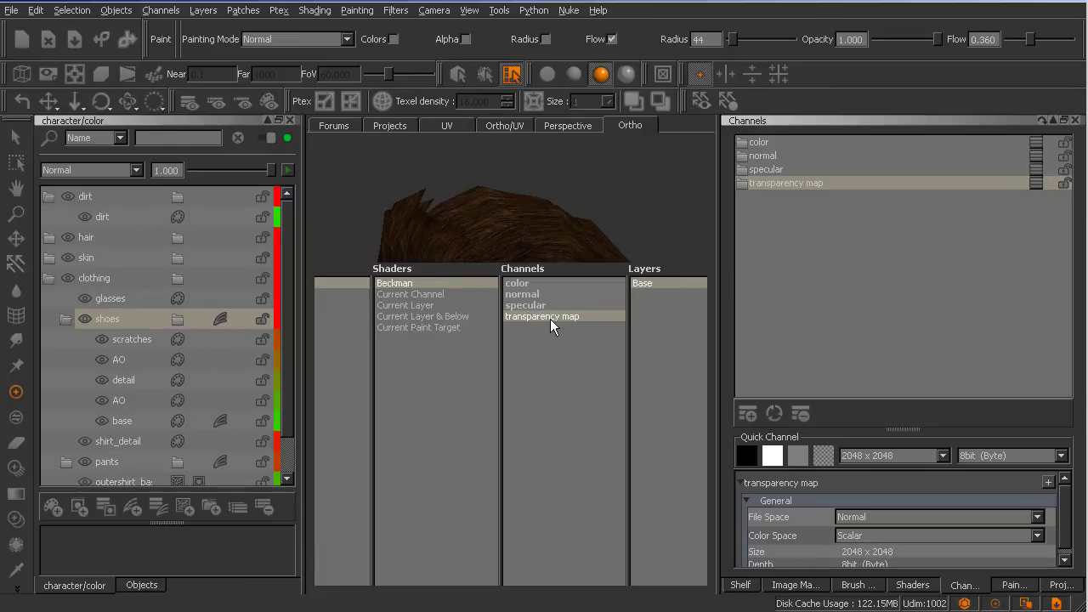
pyautogui.click(430, 296)
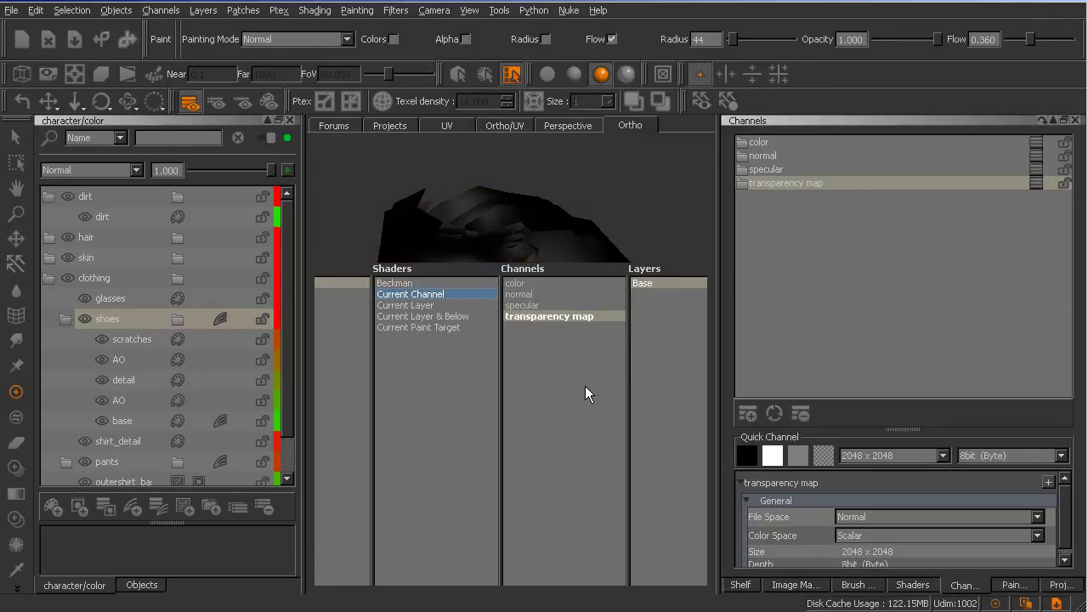
pyautogui.press('n')
pyautogui.keyDown('alt'); pyautogui.moveTo(564, 412); pyautogui.dragTo(596, 392, button='middle'); pyautogui.keyUp('alt')
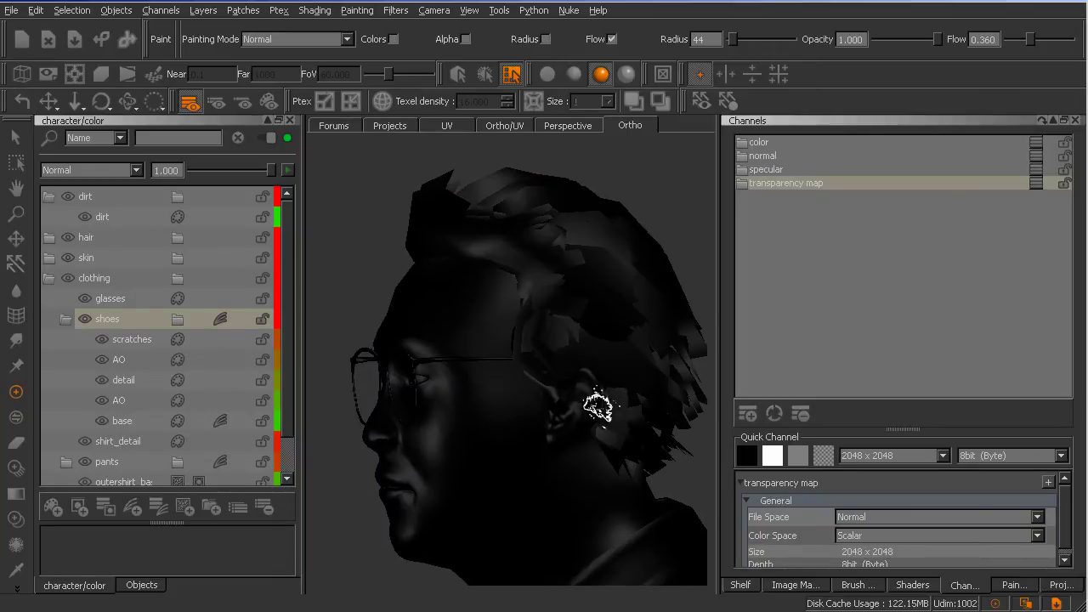
pyautogui.keyDown('alt'); pyautogui.moveTo(598, 407); pyautogui.dragTo(650, 399); pyautogui.keyUp('alt')
pyautogui.keyDown('alt'); pyautogui.moveTo(597, 401); pyautogui.dragTo(565, 405, button='right'); pyautogui.keyUp('alt')
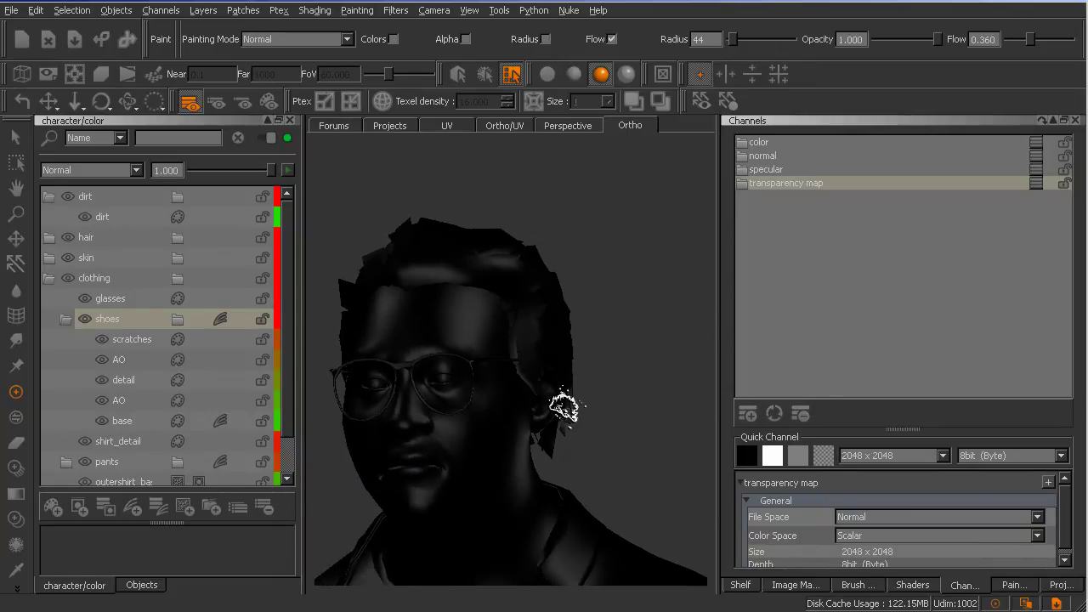
pyautogui.moveTo(564, 408)
pyautogui.keyDown('alt'); pyautogui.mouseDown()
pyautogui.moveTo(607, 369)
pyautogui.moveTo(600, 408)
pyautogui.moveTo(576, 413)
pyautogui.moveTo(558, 400)
pyautogui.moveTo(595, 380)
pyautogui.moveTo(595, 428)
pyautogui.moveTo(569, 418)
pyautogui.moveTo(583, 411)
pyautogui.moveTo(574, 437)
pyautogui.moveTo(626, 423)
pyautogui.moveTo(597, 389)
pyautogui.moveTo(571, 389)
pyautogui.moveTo(573, 425)
pyautogui.moveTo(607, 405)
pyautogui.moveTo(519, 432)
pyautogui.moveTo(531, 421)
pyautogui.mouseUp(); pyautogui.keyUp('alt')
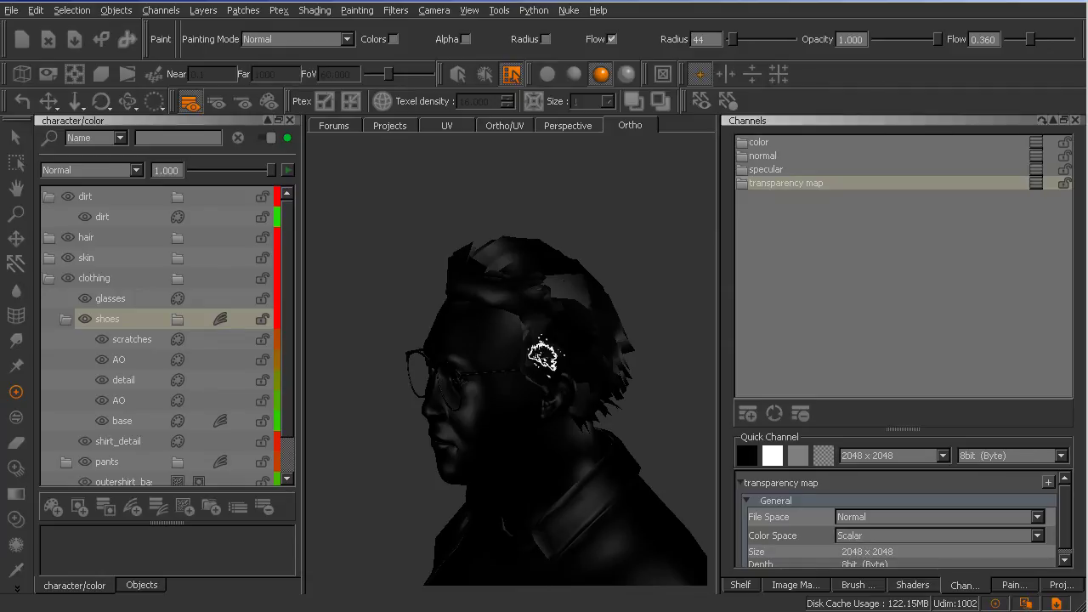
# Show the UV layout and select the jagged hair strips along the upper, right and lower edges of tile 1002.
pyautogui.press('s')
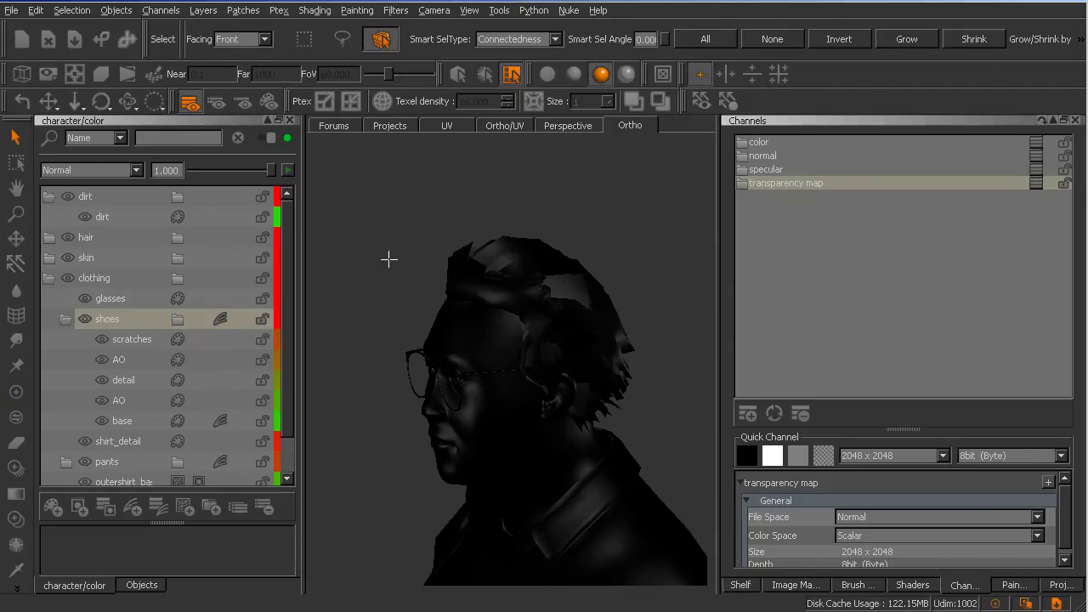
pyautogui.press('p')
pyautogui.click(451, 127)
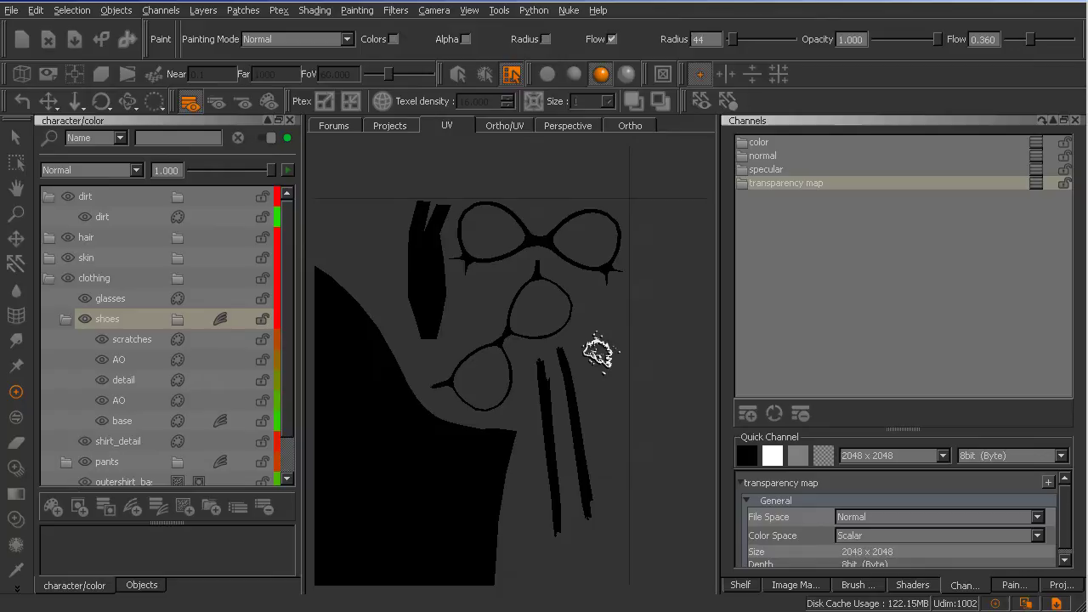
pyautogui.scroll(-5, 505, 406)
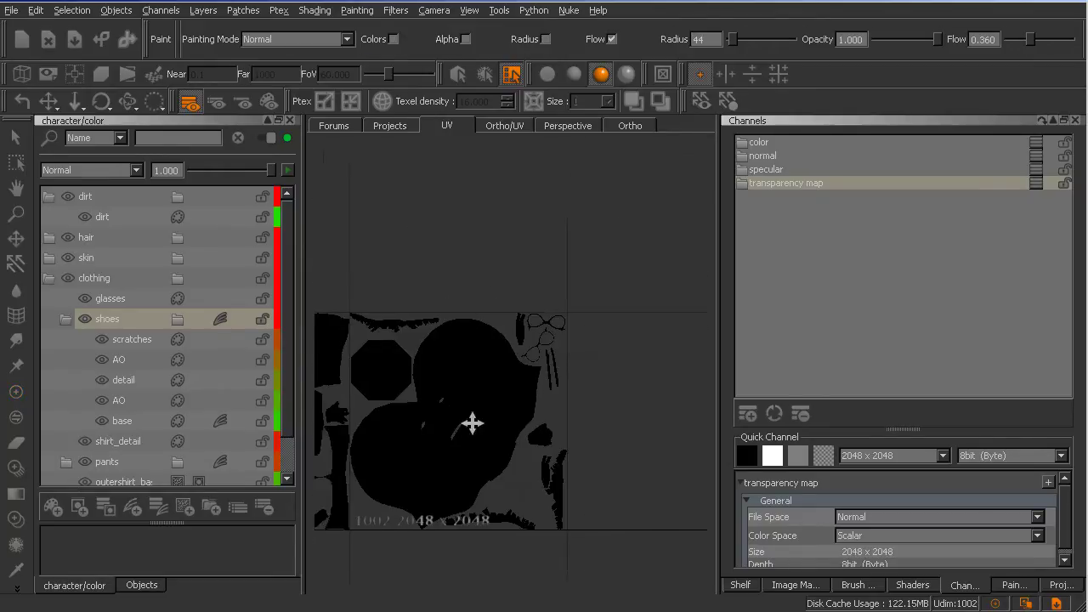
pyautogui.scroll(3, 473, 423)
pyautogui.press('s')
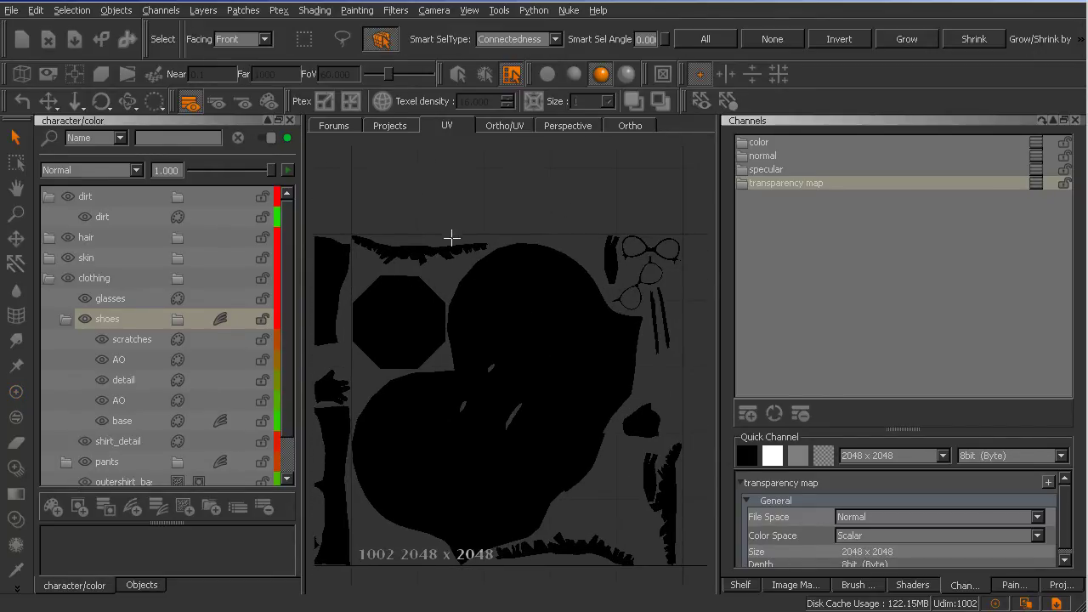
pyautogui.click(435, 258)
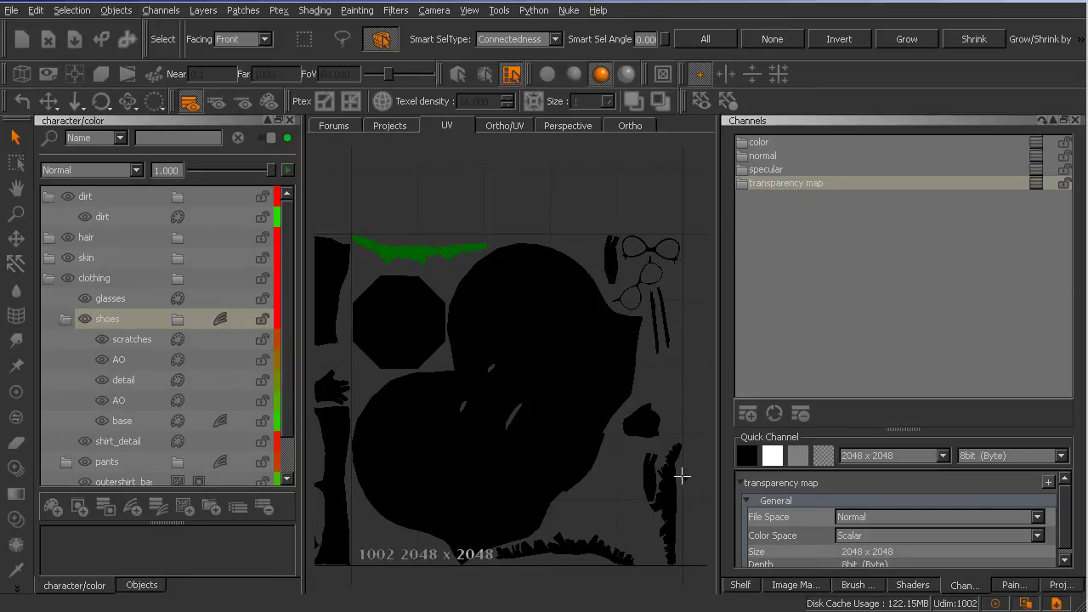
pyautogui.keyDown('shift'); pyautogui.moveTo(682, 476); pyautogui.dragTo(619, 553); pyautogui.keyUp('shift')
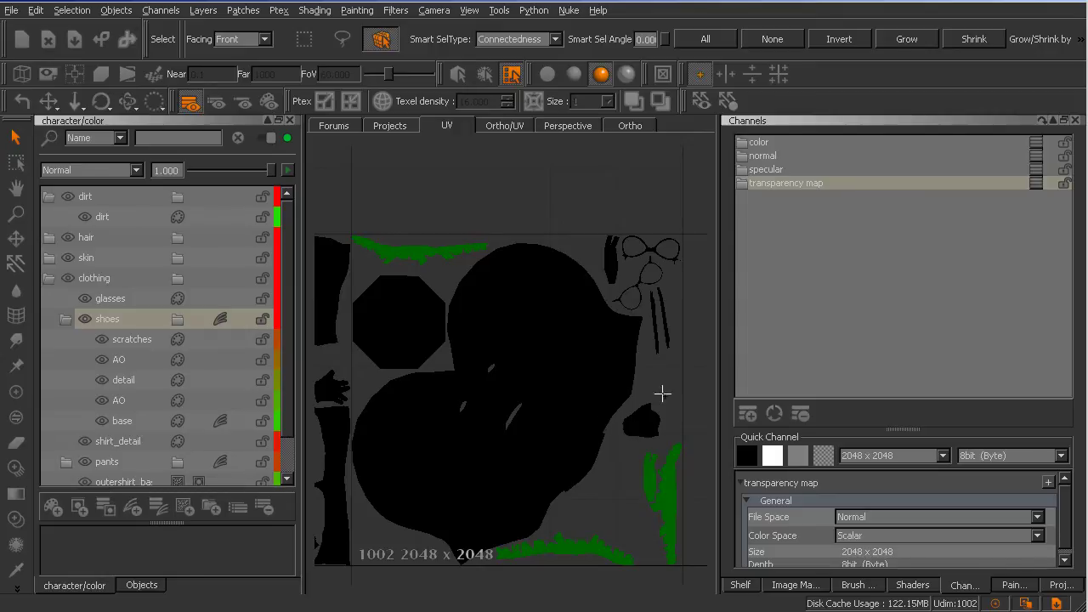
pyautogui.press('p')
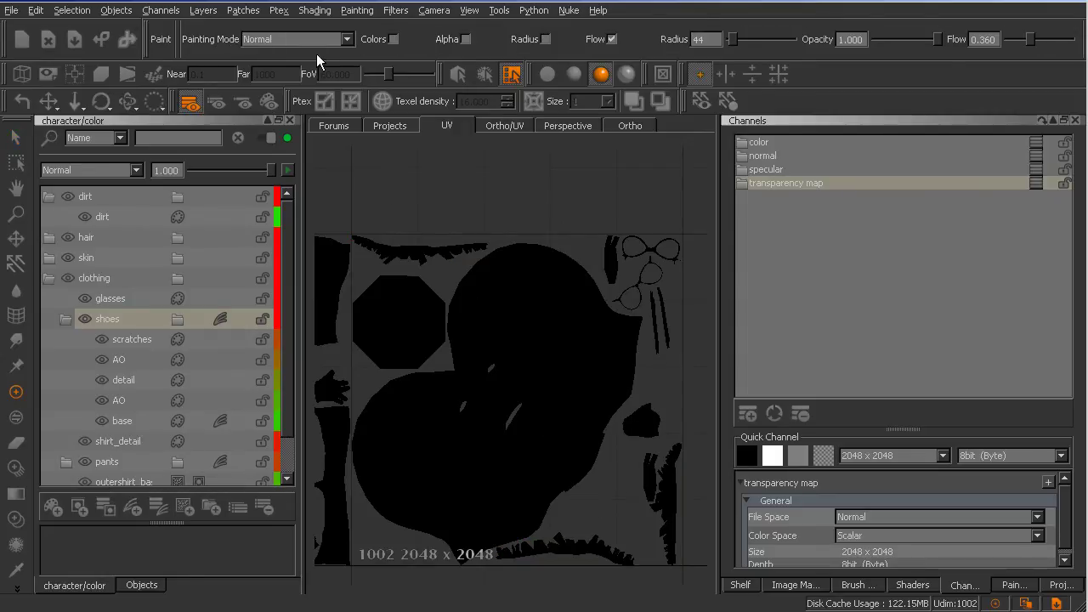
pyautogui.click(315, 40)
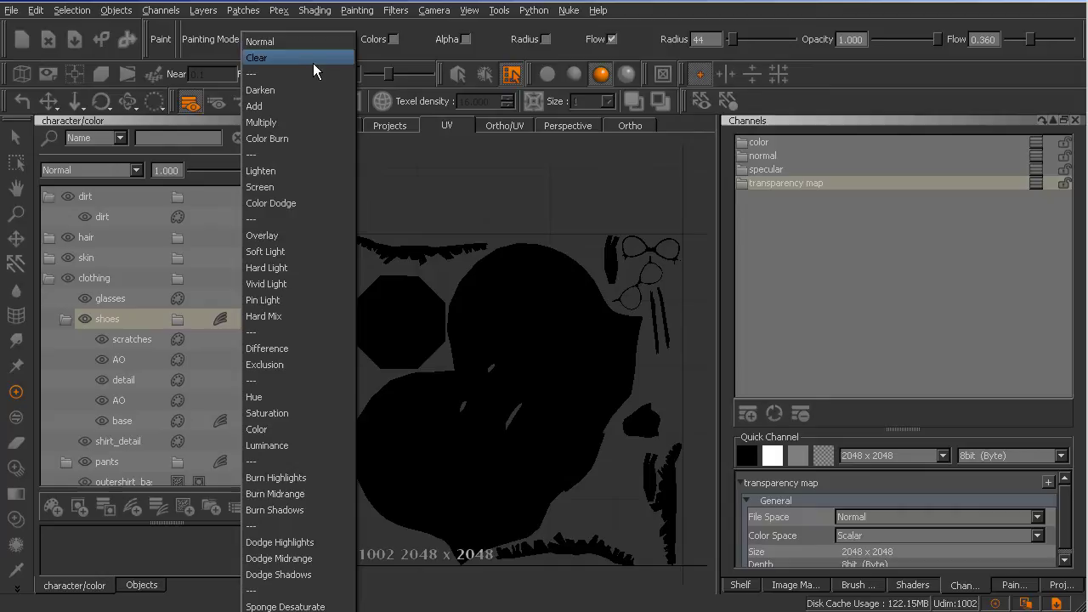
pyautogui.click(371, 32)
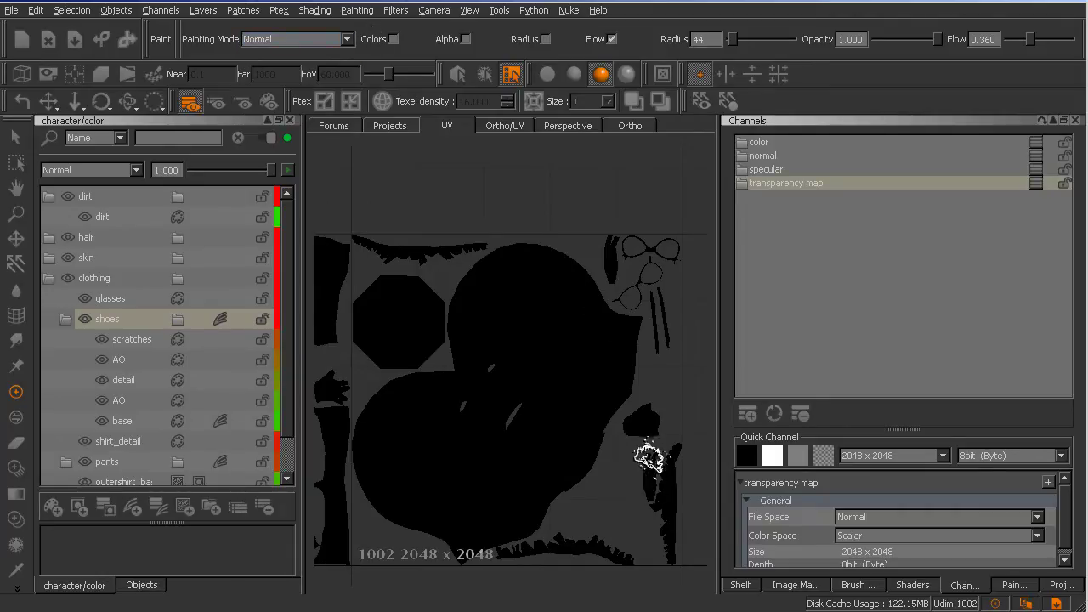
pyautogui.press('s')
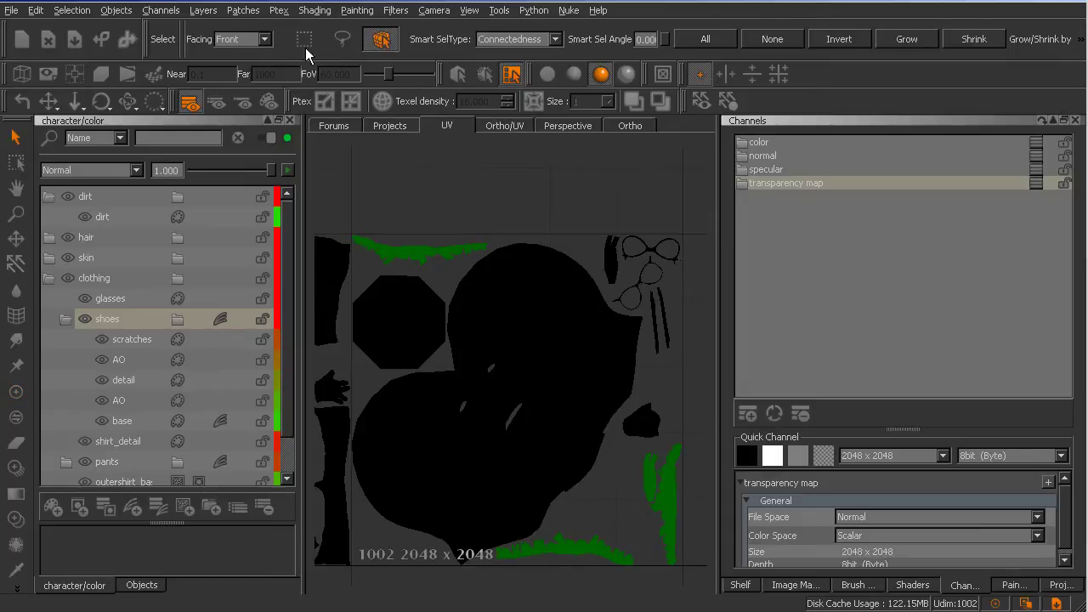
pyautogui.press('p')
# Set the selection facing to Through and include the hair strips beside the glasses and at the tile's lower right.
pyautogui.press('s')
pyautogui.click(238, 41)
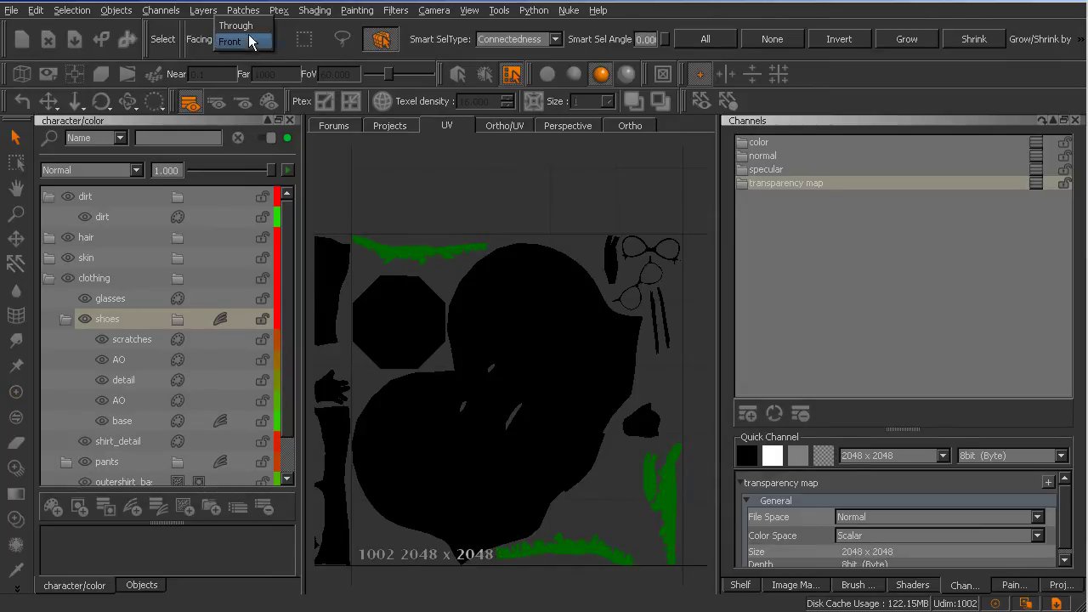
pyautogui.click(236, 23)
pyautogui.moveTo(704, 450); pyautogui.dragTo(637, 504)
pyautogui.moveTo(606, 267); pyautogui.dragTo(611, 272)
pyautogui.press('p')
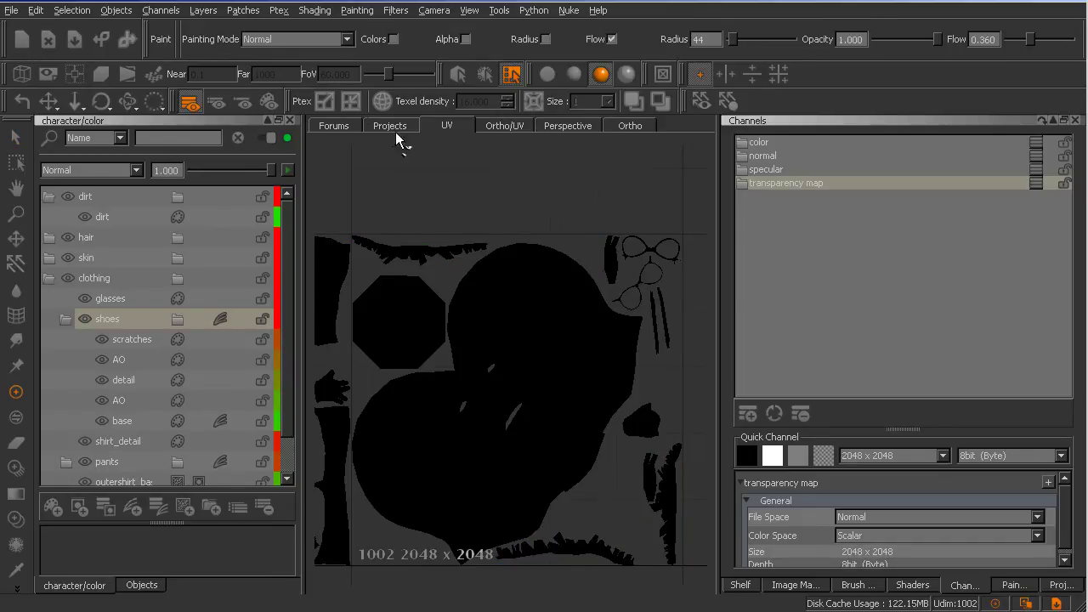
# Set the selection facing back to Front.
pyautogui.press('s')
pyautogui.click(262, 40)
pyautogui.click(229, 58)
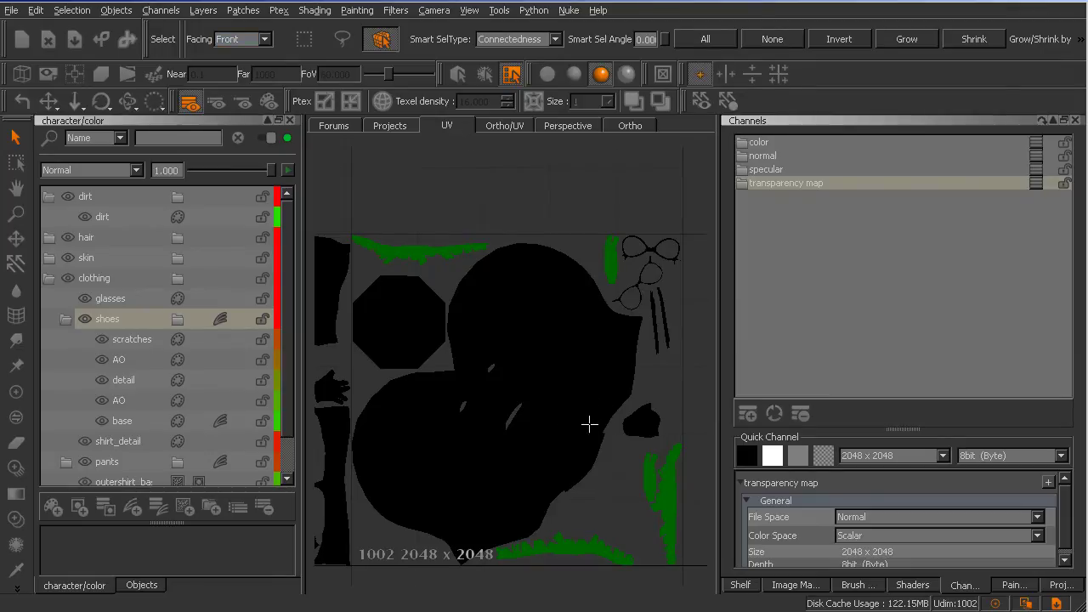
# Load the Hard100 brush from the Basic Brushes set for painting the hair strips.
pyautogui.press('p')
pyautogui.keyDown('alt'); pyautogui.moveTo(554, 380); pyautogui.dragTo(575, 398, button='right'); pyautogui.keyUp('alt')
pyautogui.keyDown('alt'); pyautogui.moveTo(585, 421); pyautogui.dragTo(554, 334, button='middle'); pyautogui.keyUp('alt')
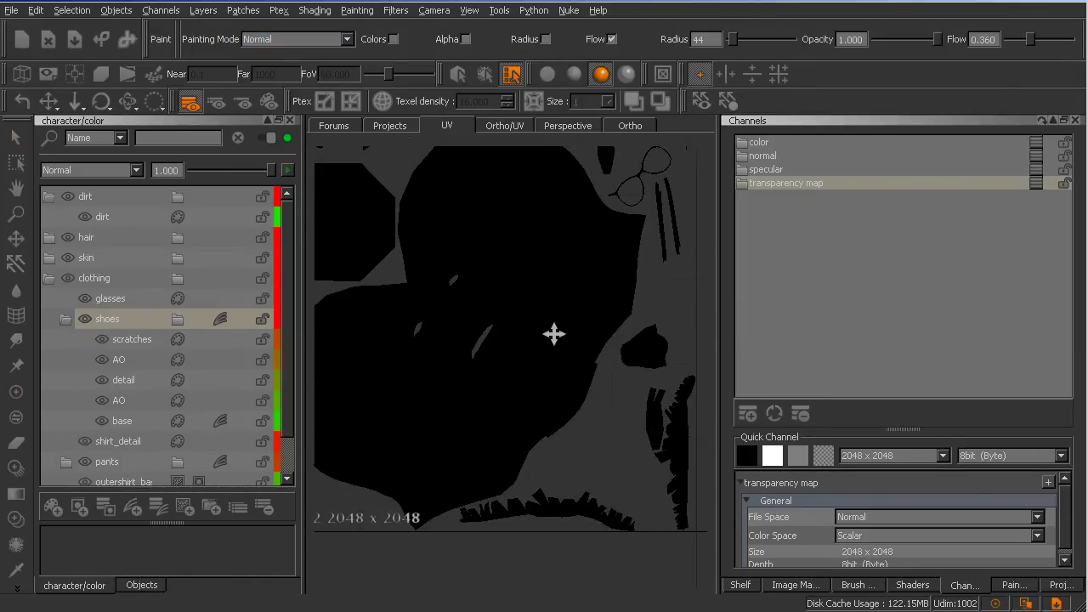
pyautogui.keyDown('alt'); pyautogui.moveTo(619, 453); pyautogui.dragTo(597, 431, button='middle'); pyautogui.keyUp('alt')
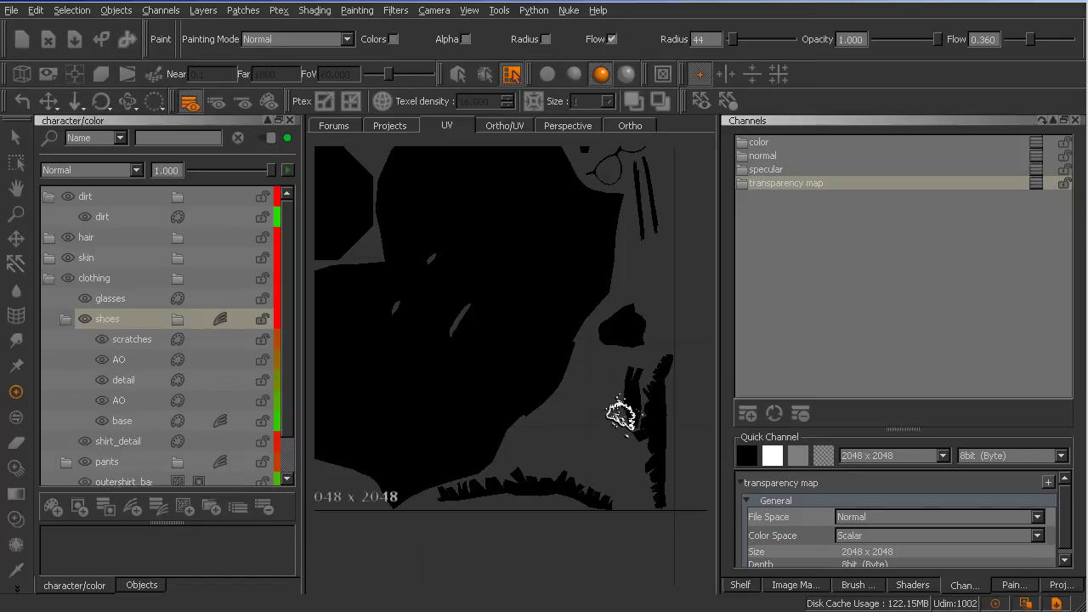
pyautogui.press('k')
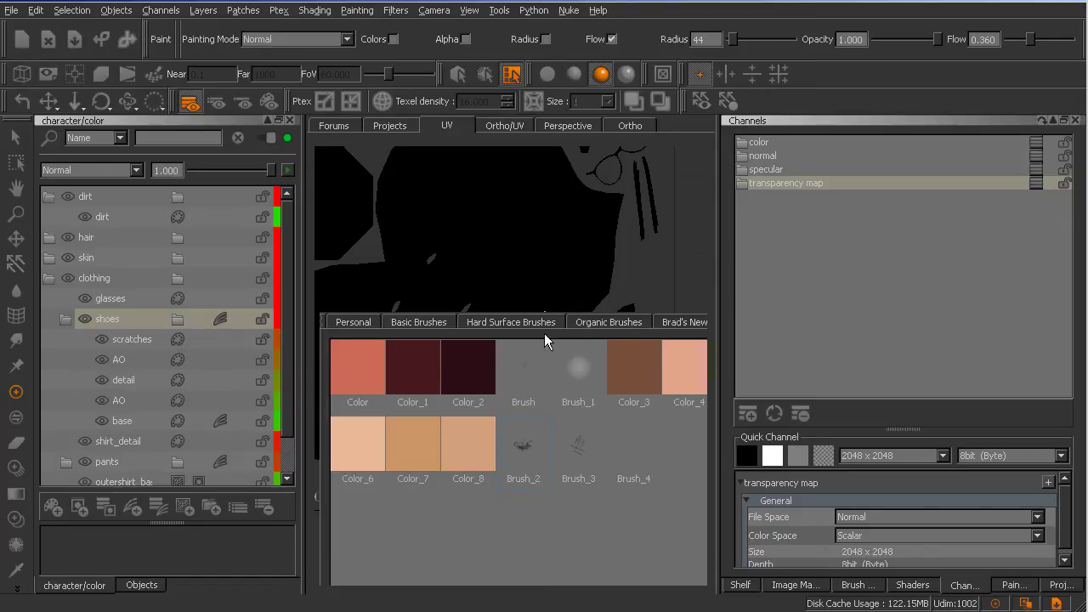
pyautogui.click(427, 325)
pyautogui.click(414, 372)
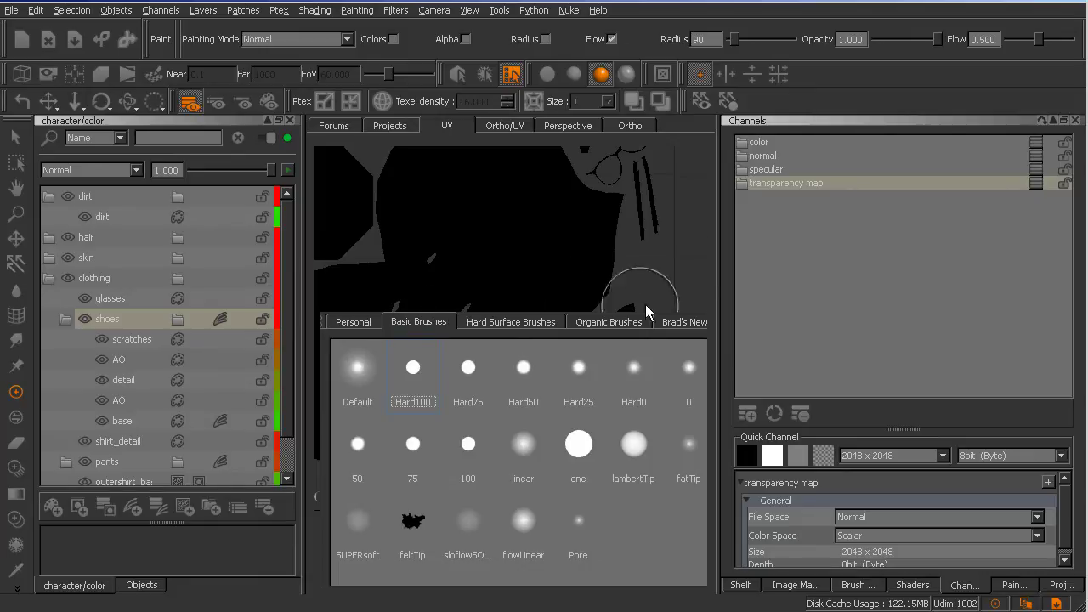
# Set the brush flow to 0.960 and the paint color to white.
pyautogui.moveTo(1038, 39); pyautogui.dragTo(1068, 39)
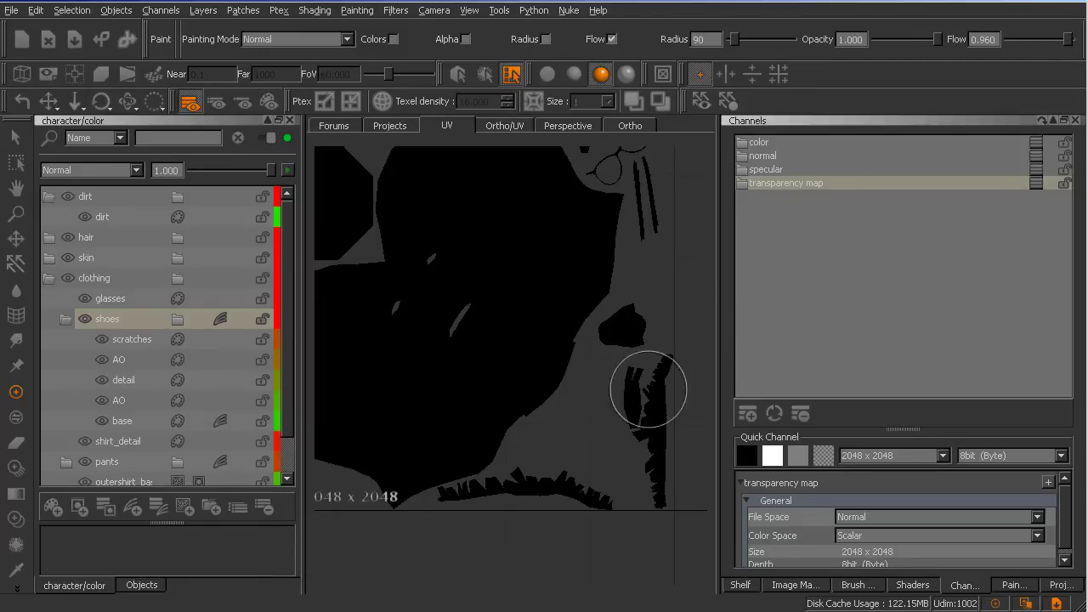
pyautogui.press('c')
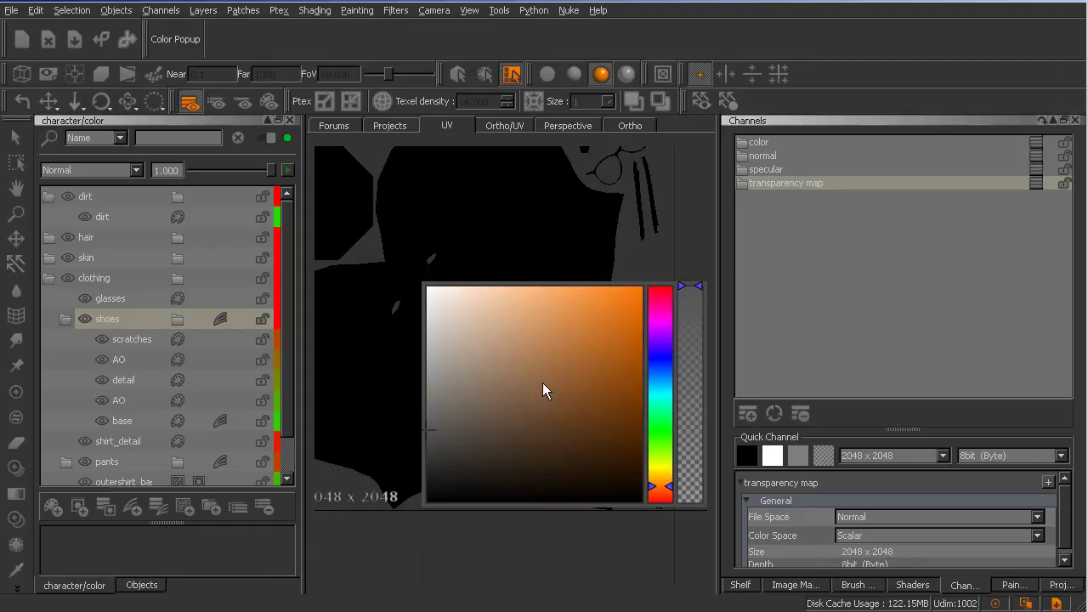
pyautogui.moveTo(448, 326); pyautogui.dragTo(424, 282)
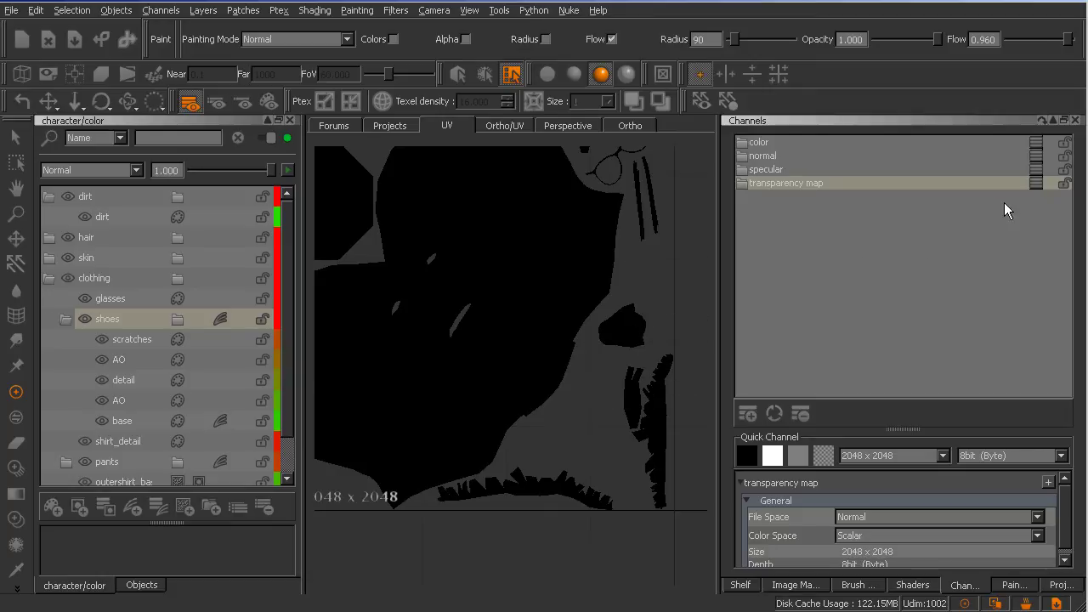
# Select the large central piece of UV tile 1002.
pyautogui.press('s')
pyautogui.click(549, 320)
pyautogui.press('p')
pyautogui.moveTo(585, 385)
pyautogui.keyDown('alt'); pyautogui.mouseDown(button='right')
pyautogui.moveTo(583, 408)
pyautogui.moveTo(554, 441)
pyautogui.mouseUp(button='right'); pyautogui.keyUp('alt')
pyautogui.keyDown('alt'); pyautogui.moveTo(554, 440); pyautogui.dragTo(577, 459, button='middle'); pyautogui.keyUp('alt')
# Set the selection facing to Through and select the jagged hair strips along the edges of UV tile 1002.
pyautogui.press('s')
pyautogui.click(258, 41)
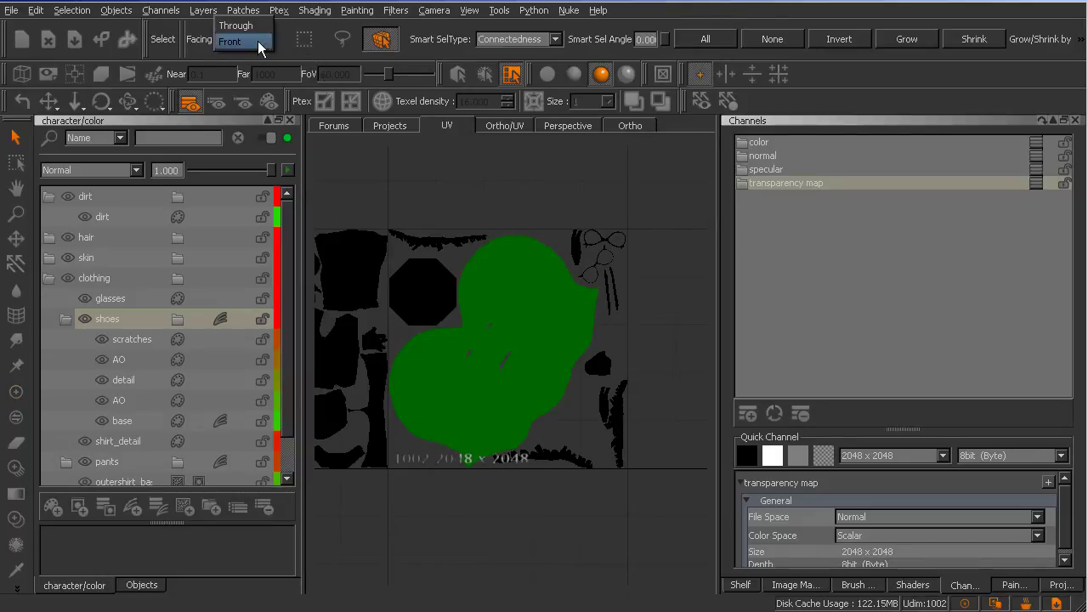
pyautogui.click(258, 27)
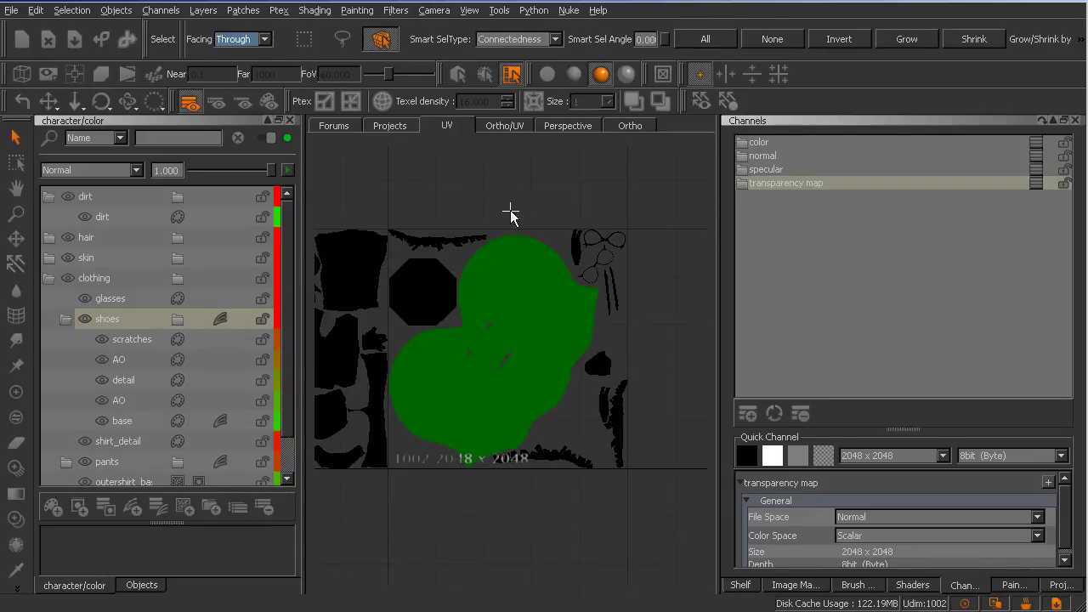
pyautogui.click(444, 244)
pyautogui.keyDown('shift'); pyautogui.click(573, 241); pyautogui.keyUp('shift')
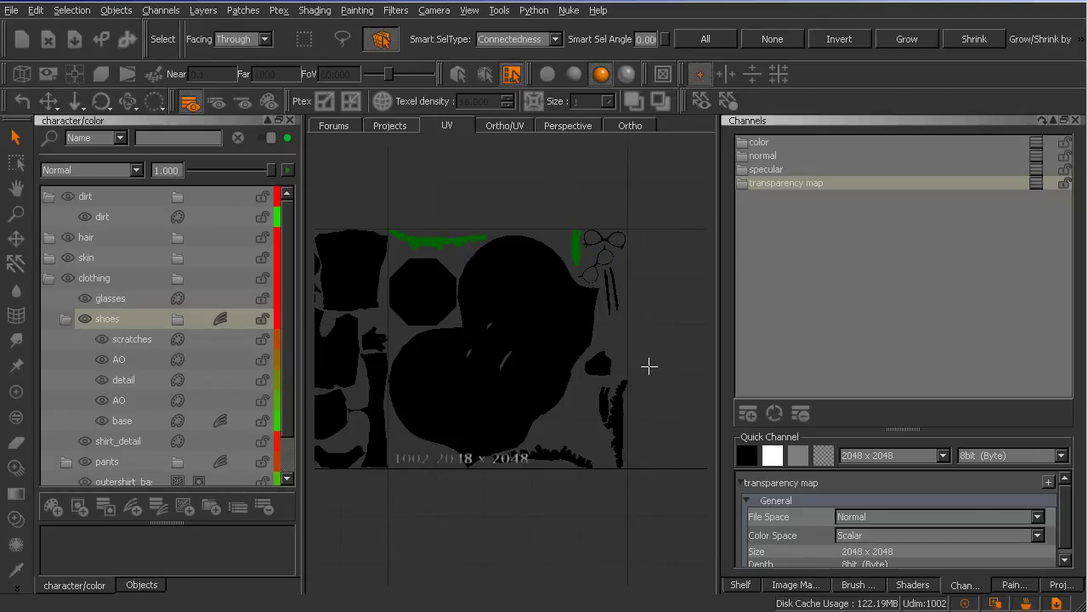
pyautogui.keyDown('shift'); pyautogui.moveTo(634, 397); pyautogui.dragTo(570, 476); pyautogui.keyUp('shift')
# Return to the Paint tool, open the transparency map channel's layer list and dock it beside the channel list.
pyautogui.press('p')
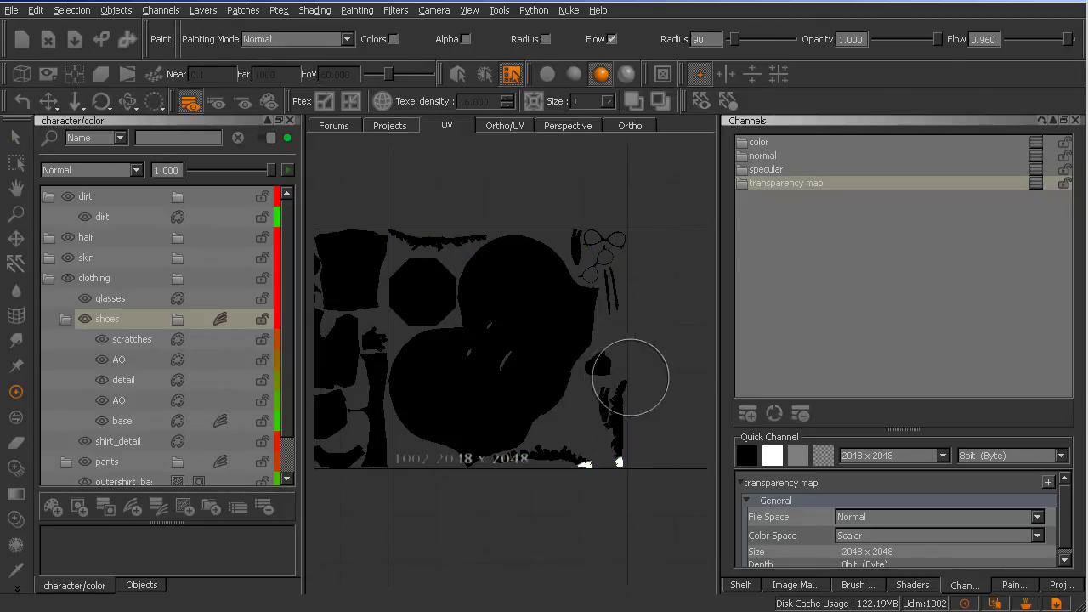
pyautogui.scroll(2, 570, 352)
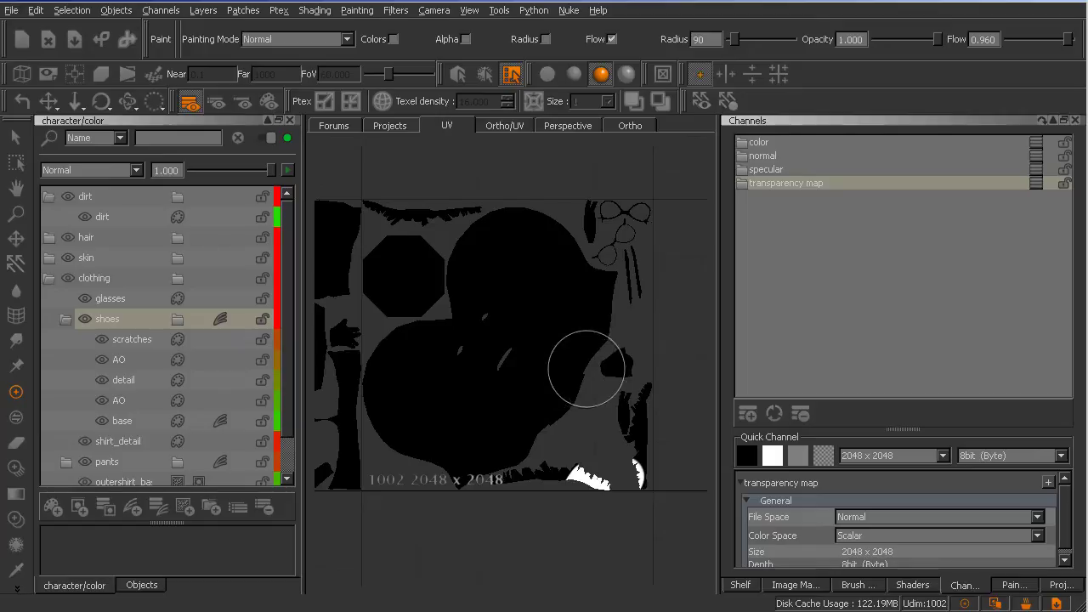
pyautogui.click(1036, 183)
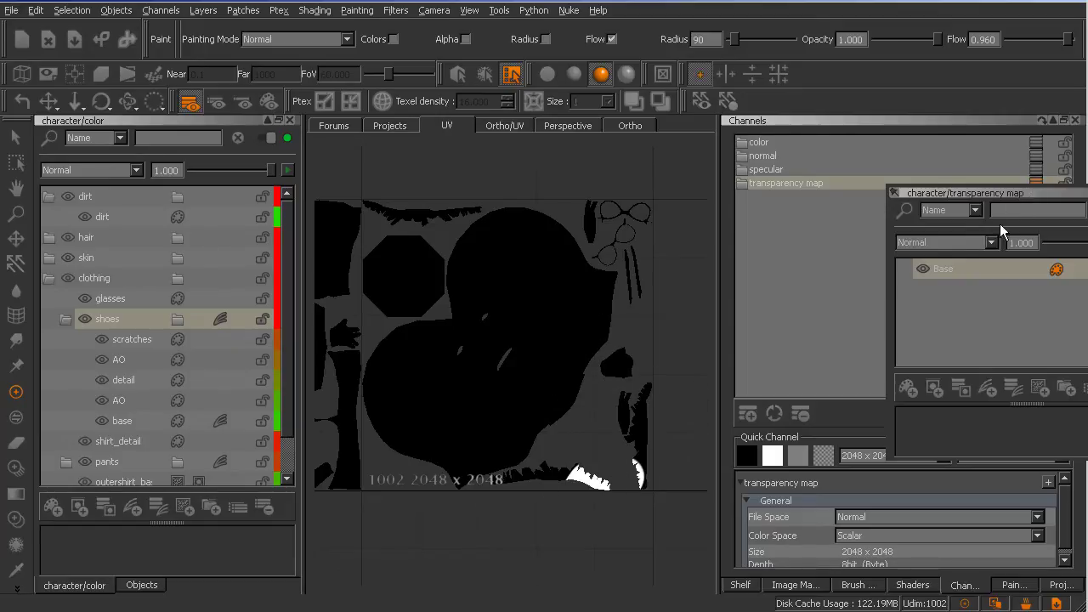
pyautogui.moveTo(941, 192); pyautogui.dragTo(725, 204)
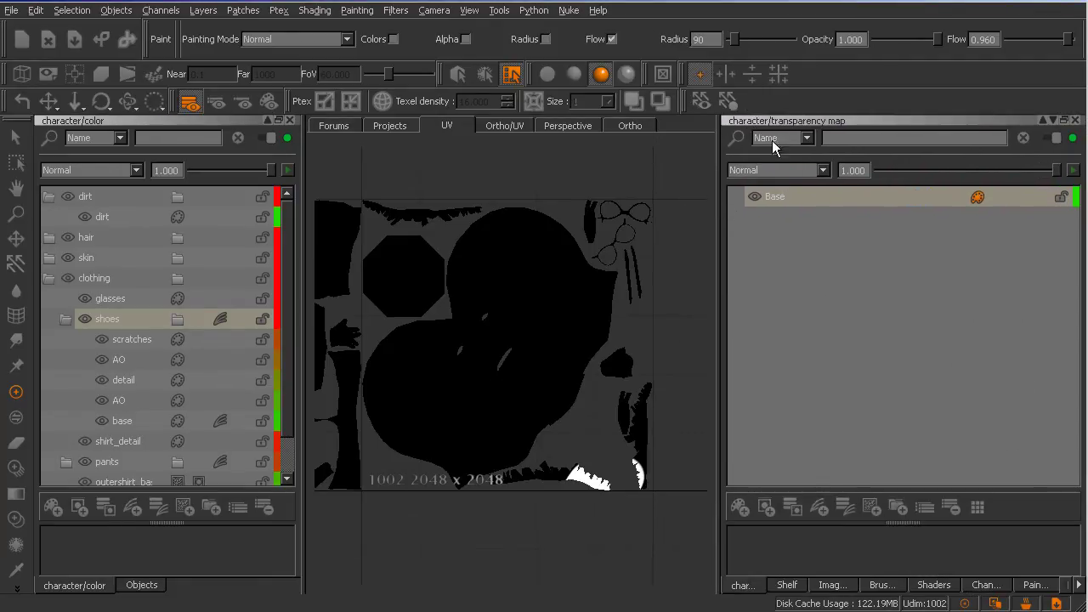
# Paint the selected hair strips around UV tile 1002 solid white on the transparency map's Base layer.
pyautogui.moveTo(595, 462)
pyautogui.mouseDown()
pyautogui.moveTo(546, 501)
pyautogui.moveTo(507, 501)
pyautogui.mouseUp()
pyautogui.moveTo(637, 502); pyautogui.dragTo(651, 364)
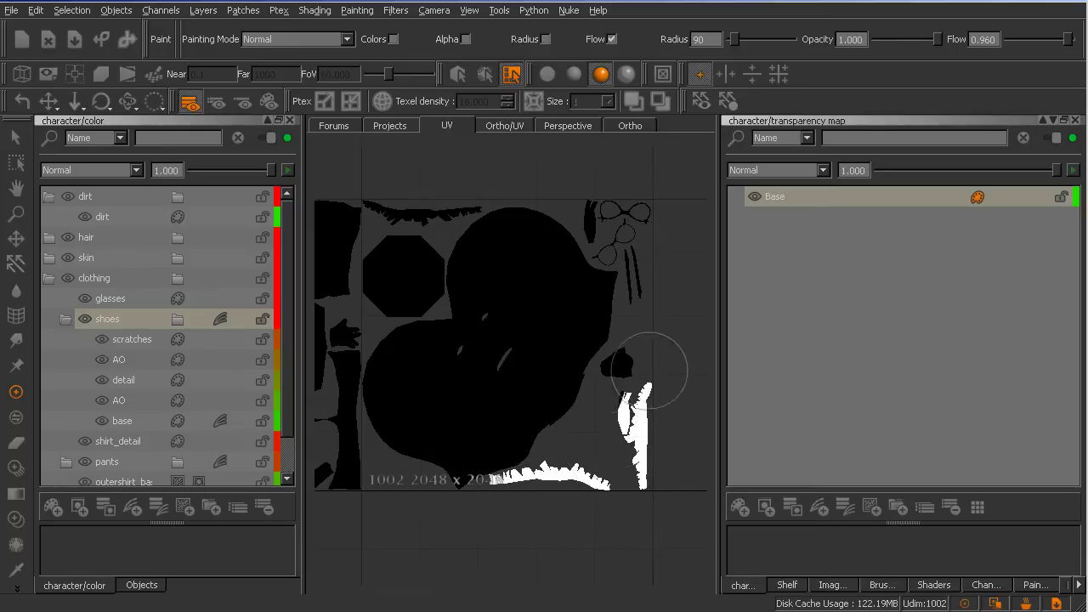
pyautogui.moveTo(599, 272); pyautogui.dragTo(585, 236)
pyautogui.moveTo(489, 211)
pyautogui.mouseDown()
pyautogui.moveTo(451, 204)
pyautogui.moveTo(387, 241)
pyautogui.mouseUp()
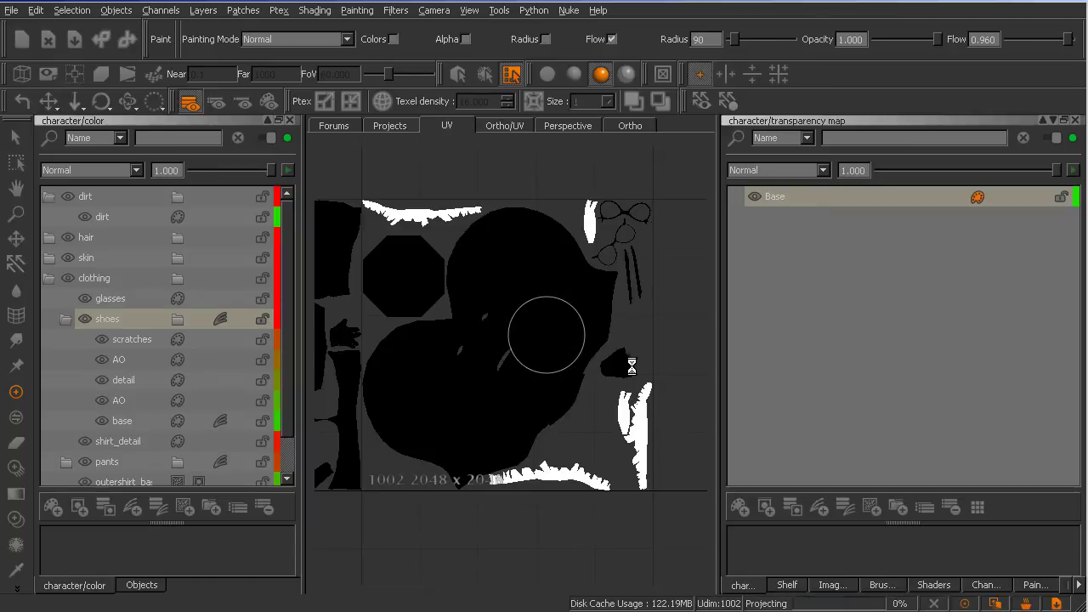
# Inspect the white hair on the character in the Ortho view and return to the lower hair strip in the UV view.
pyautogui.keyDown('alt'); pyautogui.moveTo(612, 429); pyautogui.dragTo(639, 452, button='right'); pyautogui.keyUp('alt')
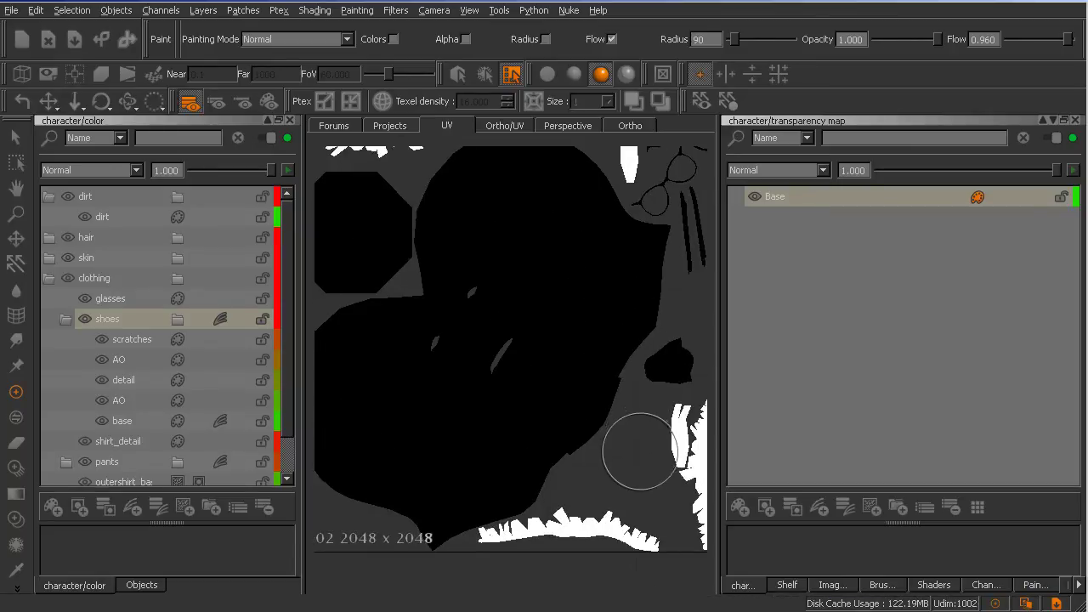
pyautogui.keyDown('alt'); pyautogui.moveTo(638, 452); pyautogui.dragTo(585, 422, button='middle'); pyautogui.keyUp('alt')
pyautogui.scroll(2, 611, 447)
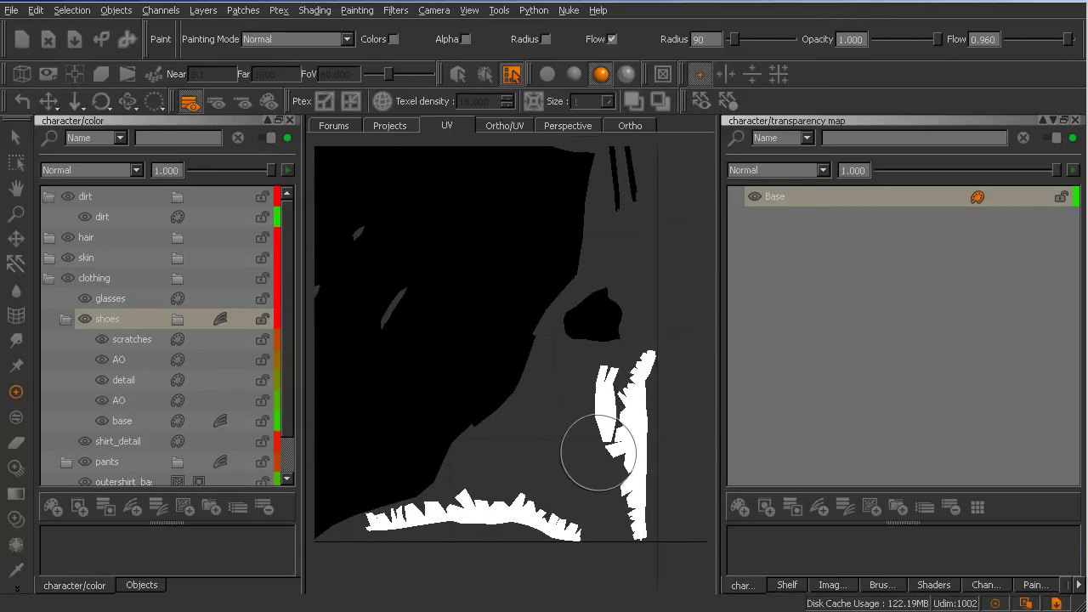
pyautogui.click(629, 125)
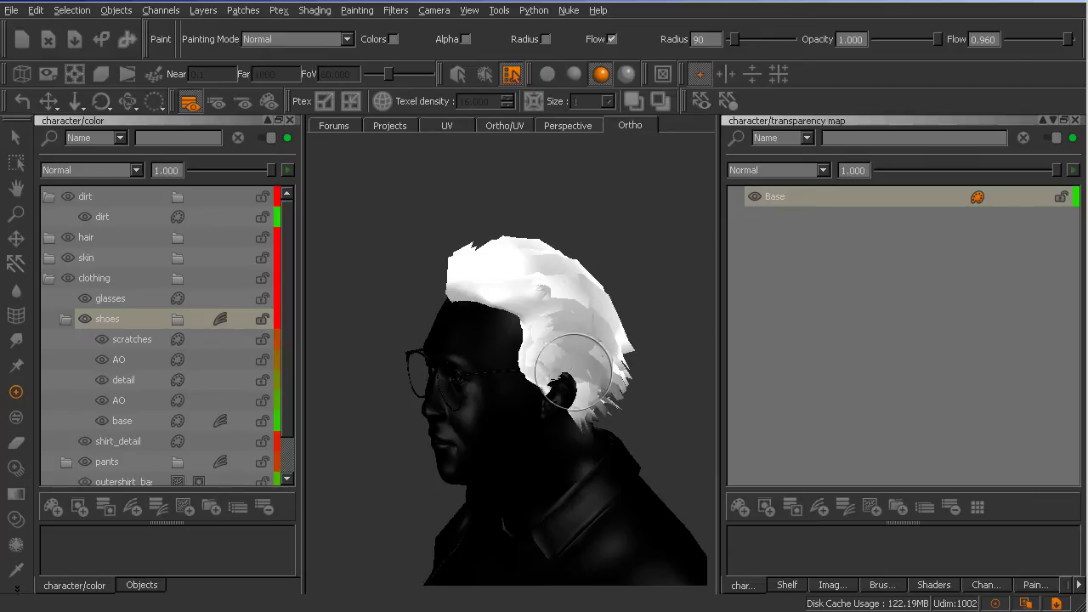
pyautogui.moveTo(575, 372)
pyautogui.mouseDown(button='middle')
pyautogui.moveTo(558, 449)
pyautogui.moveTo(635, 430)
pyautogui.moveTo(628, 334)
pyautogui.mouseUp(button='middle')
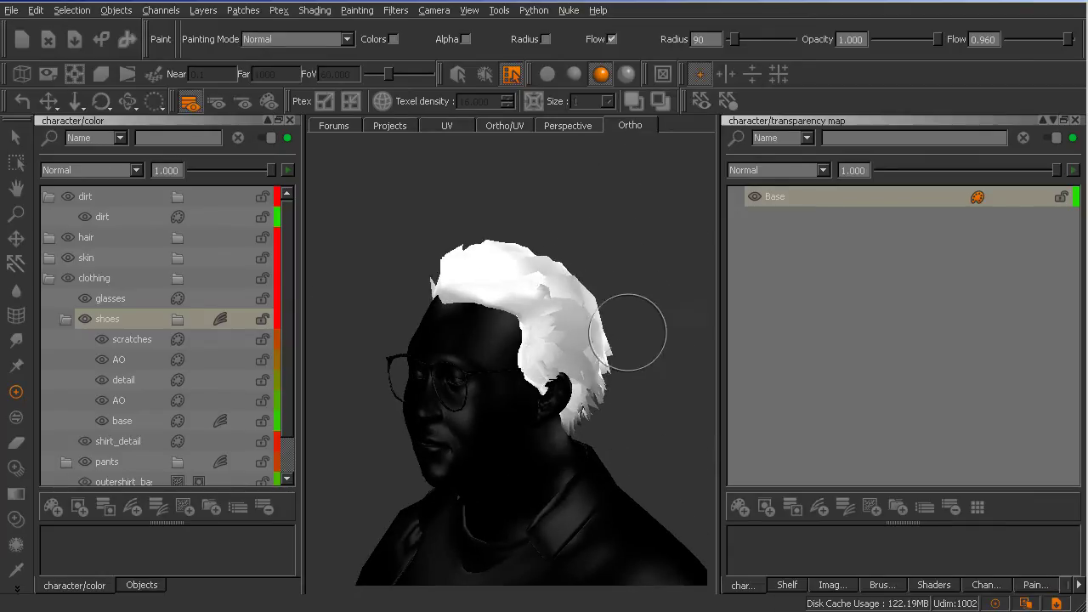
pyautogui.click(448, 125)
pyautogui.scroll(2, 506, 463)
pyautogui.moveTo(527, 481); pyautogui.dragTo(550, 368, button='middle')
pyautogui.keyDown('alt'); pyautogui.moveTo(550, 368); pyautogui.dragTo(575, 454, button='right'); pyautogui.keyUp('alt')
pyautogui.keyDown('alt'); pyautogui.moveTo(588, 486); pyautogui.dragTo(624, 447, button='middle'); pyautogui.keyUp('alt')
pyautogui.keyDown('alt'); pyautogui.moveTo(624, 447); pyautogui.dragTo(596, 458, button='right'); pyautogui.keyUp('alt')
pyautogui.keyDown('alt'); pyautogui.moveTo(596, 459); pyautogui.dragTo(599, 464, button='middle'); pyautogui.keyUp('alt')
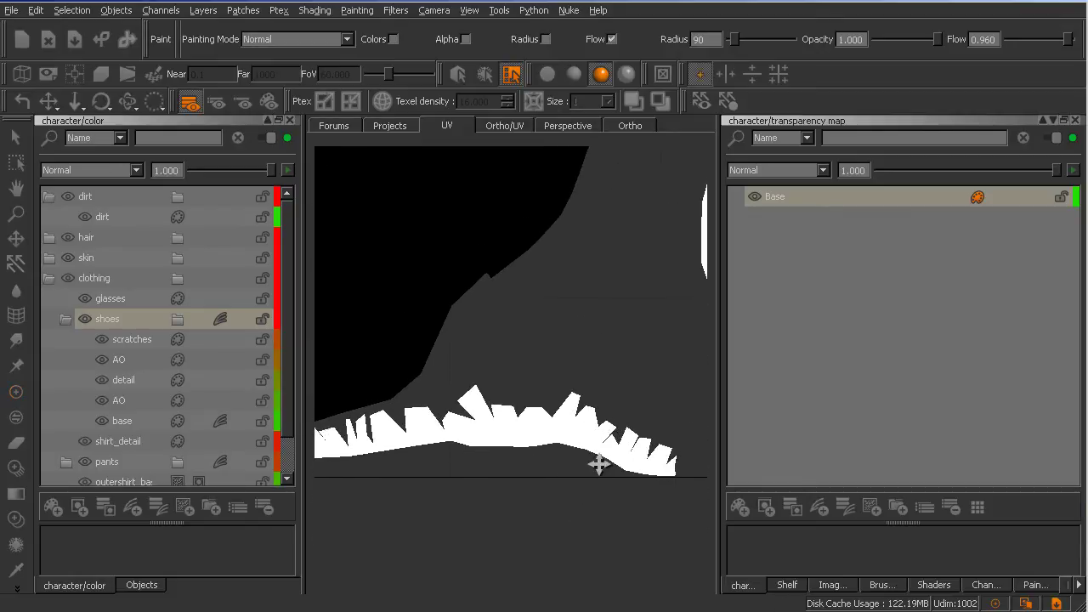
pyautogui.scroll(1, 599, 463)
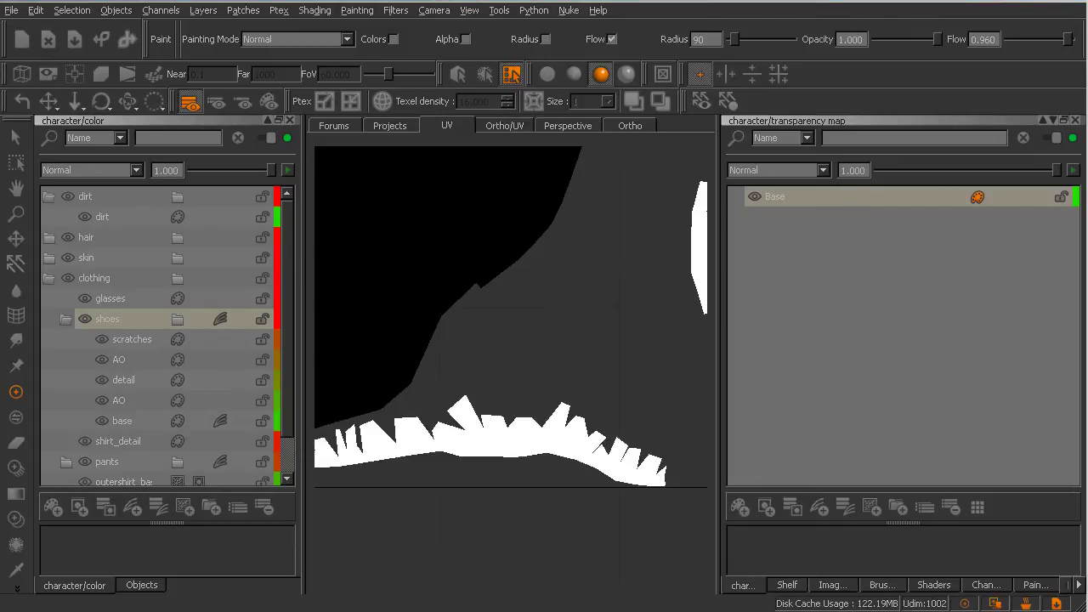
# Add fibers.psd to the Image Manager and preview the fiber texture at full size.
pyautogui.click(829, 585)
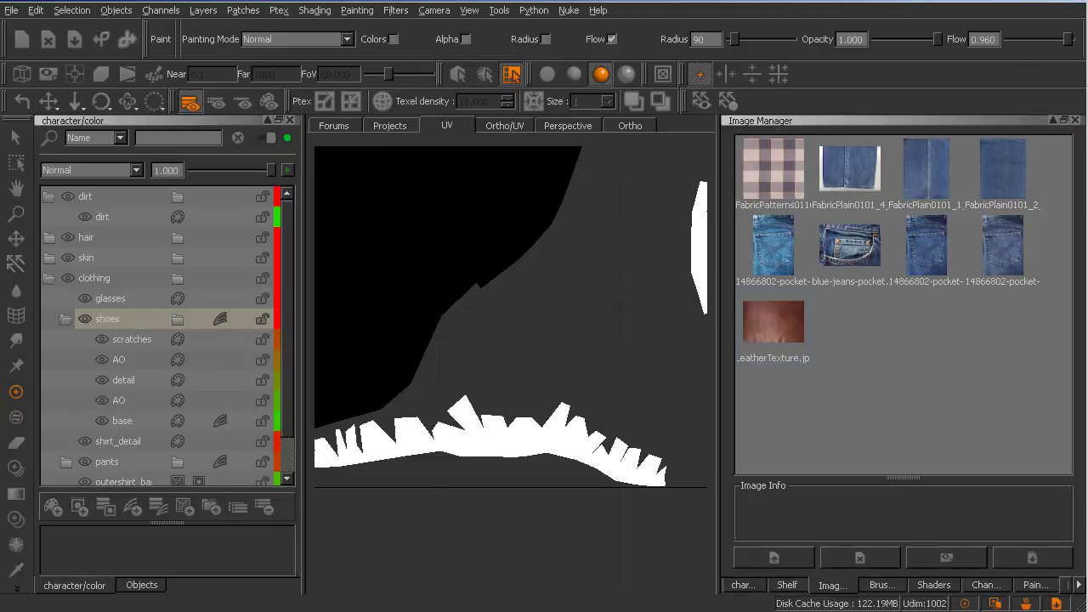
pyautogui.moveTo(871, 351); pyautogui.dragTo(872, 353)
pyautogui.doubleClick(866, 342)
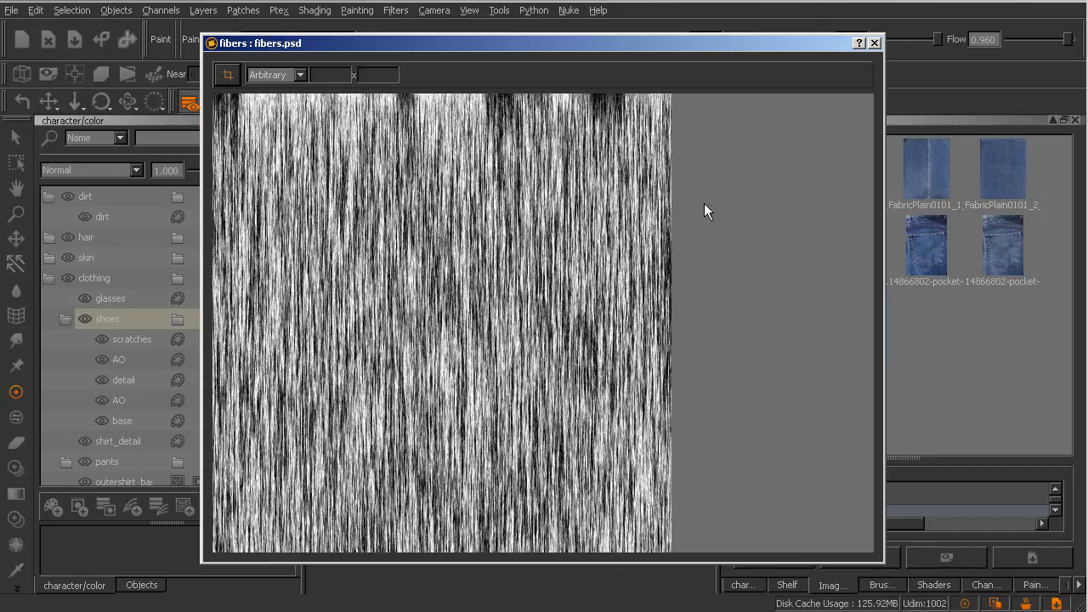
pyautogui.click(874, 43)
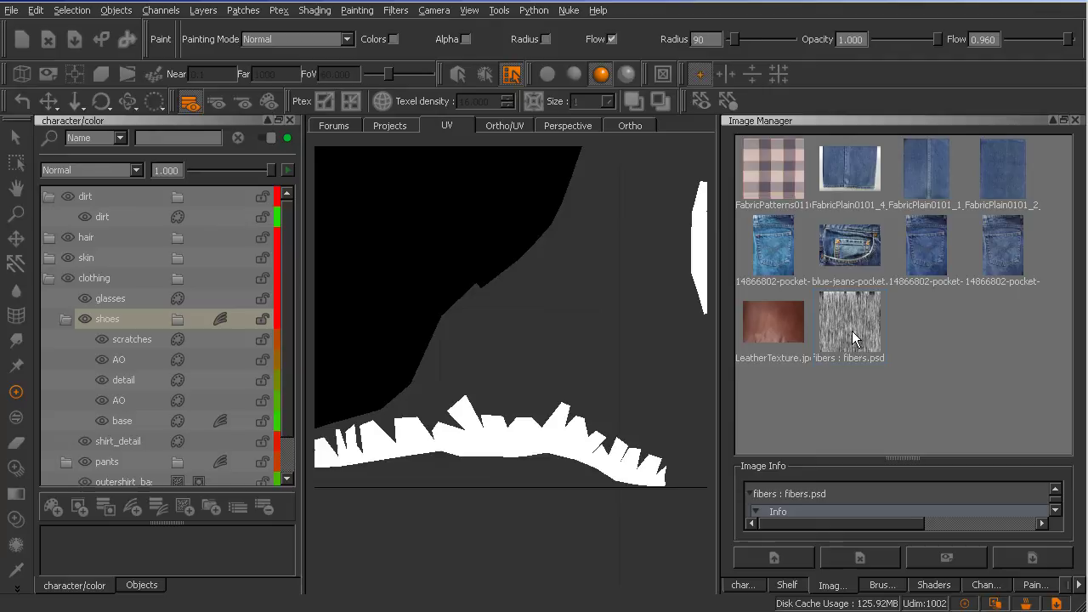
# Use fibers.psd as the Paint Through image over the UVs and scale it to suit the lower hair strip.
pyautogui.moveTo(853, 332); pyautogui.dragTo(625, 395)
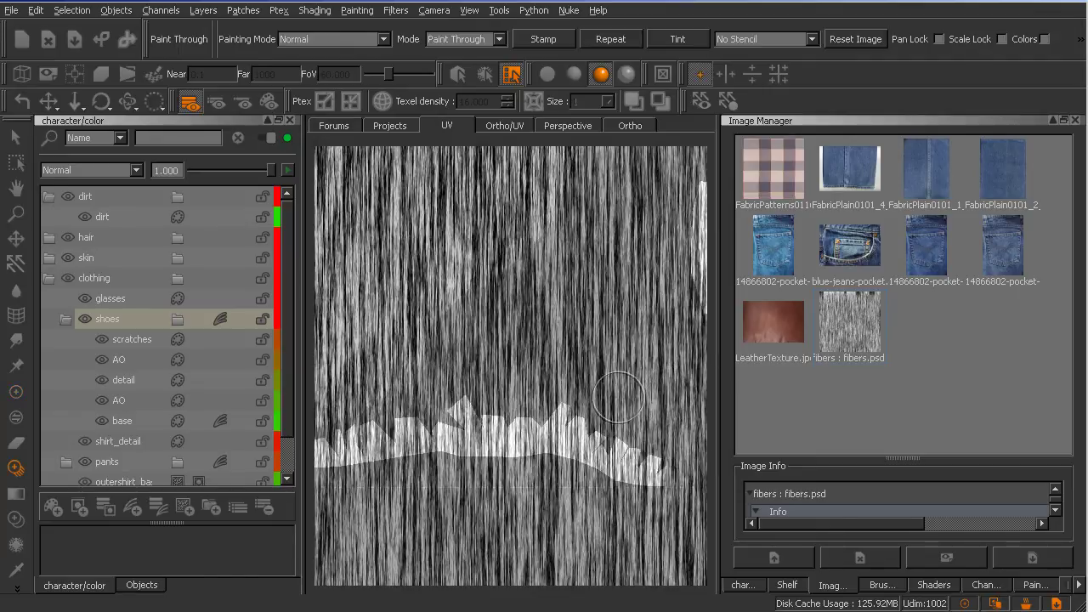
pyautogui.press("'")
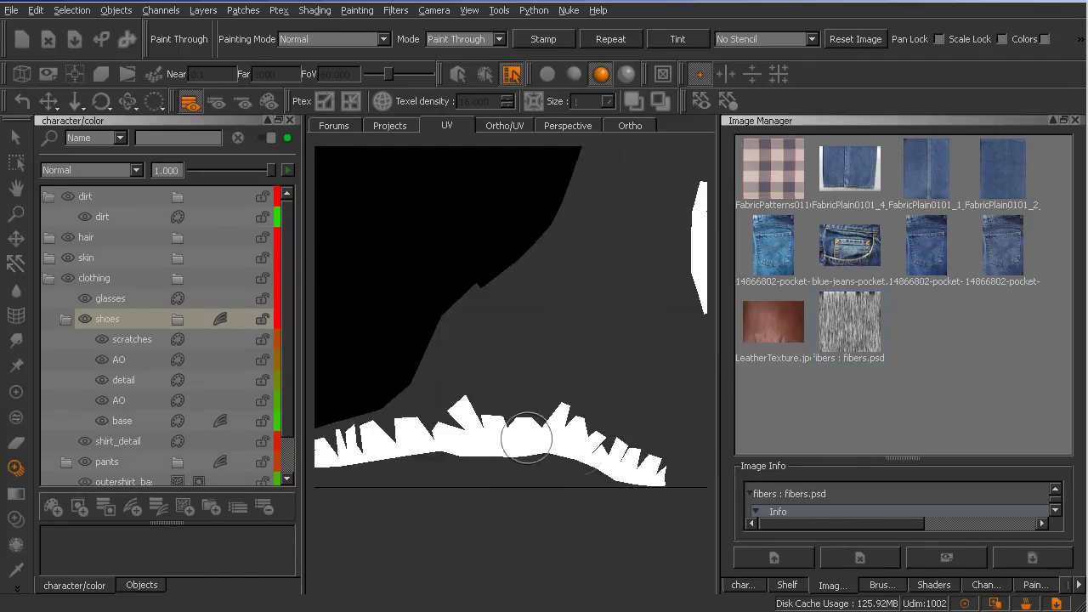
pyautogui.press("'")
pyautogui.moveTo(610, 343)
pyautogui.keyDown('ctrl'); pyautogui.keyDown('shift'); pyautogui.mouseDown()
pyautogui.moveTo(533, 396)
pyautogui.moveTo(544, 459)
pyautogui.mouseUp(); pyautogui.keyUp('shift'); pyautogui.keyUp('ctrl')
pyautogui.press("'")
pyautogui.scroll(3, 606, 507)
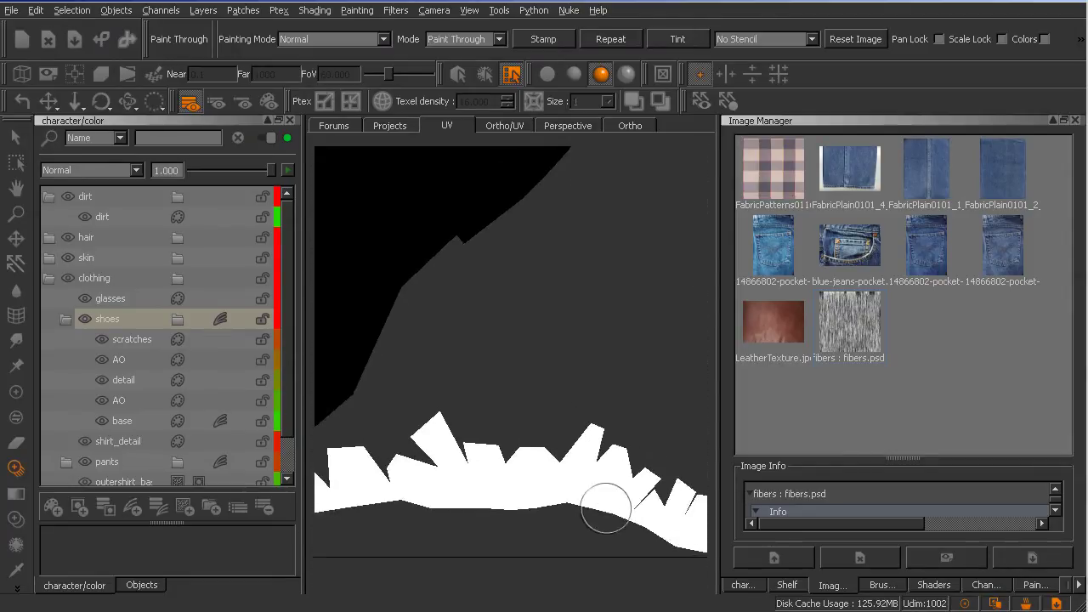
# Rotate the fibers image to follow the strands at the right end of the lower hair strip.
pyautogui.keyDown('alt'); pyautogui.moveTo(606, 507); pyautogui.dragTo(502, 401, button='middle'); pyautogui.keyUp('alt')
pyautogui.press("'")
pyautogui.press("'")
pyautogui.scroll(2, 612, 439)
pyautogui.moveTo(609, 444)
pyautogui.keyDown('alt'); pyautogui.mouseDown(button='middle')
pyautogui.moveTo(606, 422)
pyautogui.moveTo(585, 421)
pyautogui.mouseUp(button='middle'); pyautogui.keyUp('alt')
pyautogui.scroll(2, 612, 429)
pyautogui.press("'")
pyautogui.keyDown('ctrl'); pyautogui.moveTo(648, 426); pyautogui.dragTo(629, 458); pyautogui.keyUp('ctrl')
pyautogui.press("'")
pyautogui.click(644, 442)
pyautogui.rightClick(635, 456)
pyautogui.press('Escape')
pyautogui.press("'")
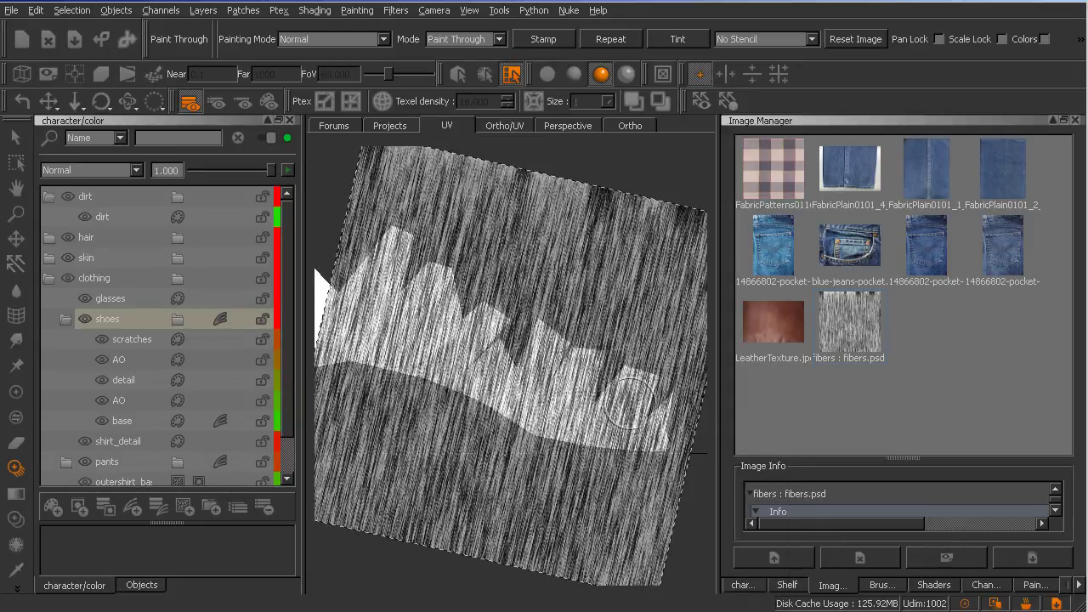
# Load the Default brush from the Basic Brushes set and paint fibers over the strip's right-end strands, adjusting the image angle as needed.
pyautogui.moveTo(629, 406)
pyautogui.mouseDown()
pyautogui.moveTo(637, 449)
pyautogui.moveTo(615, 467)
pyautogui.moveTo(597, 442)
pyautogui.moveTo(636, 381)
pyautogui.mouseUp()
pyautogui.press('k')
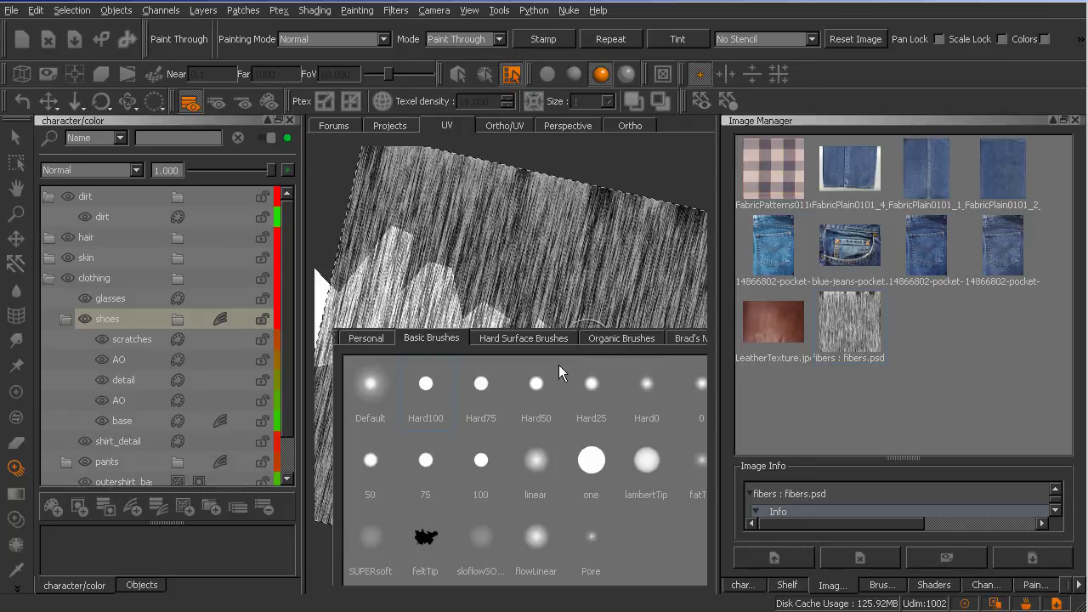
pyautogui.click(382, 408)
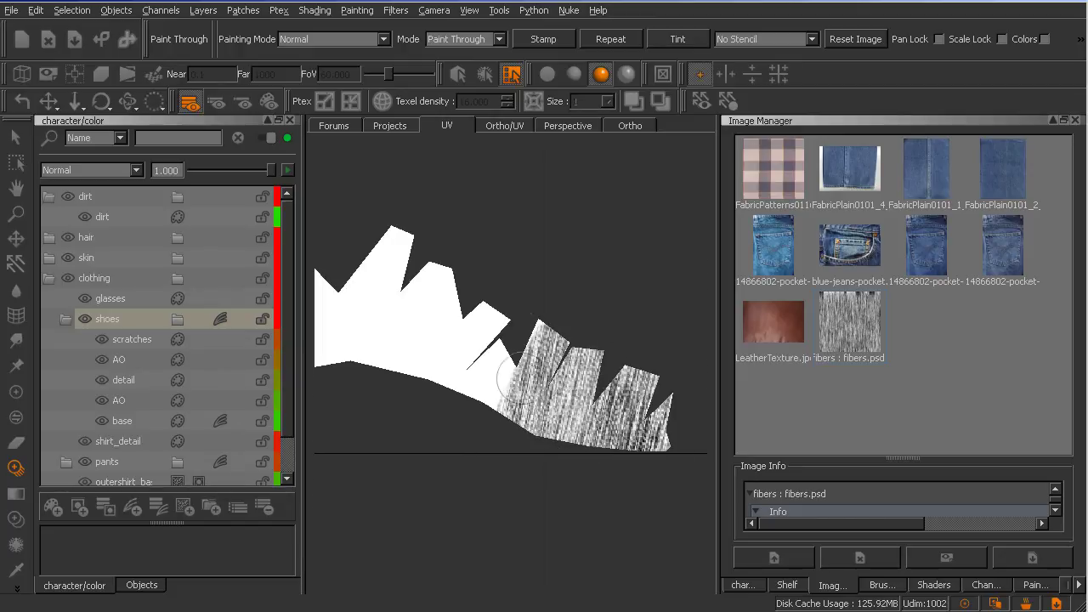
pyautogui.moveTo(521, 377); pyautogui.dragTo(523, 374)
pyautogui.keyDown('ctrl'); pyautogui.moveTo(593, 445); pyautogui.dragTo(573, 469); pyautogui.keyUp('ctrl')
pyautogui.moveTo(541, 349); pyautogui.dragTo(539, 353)
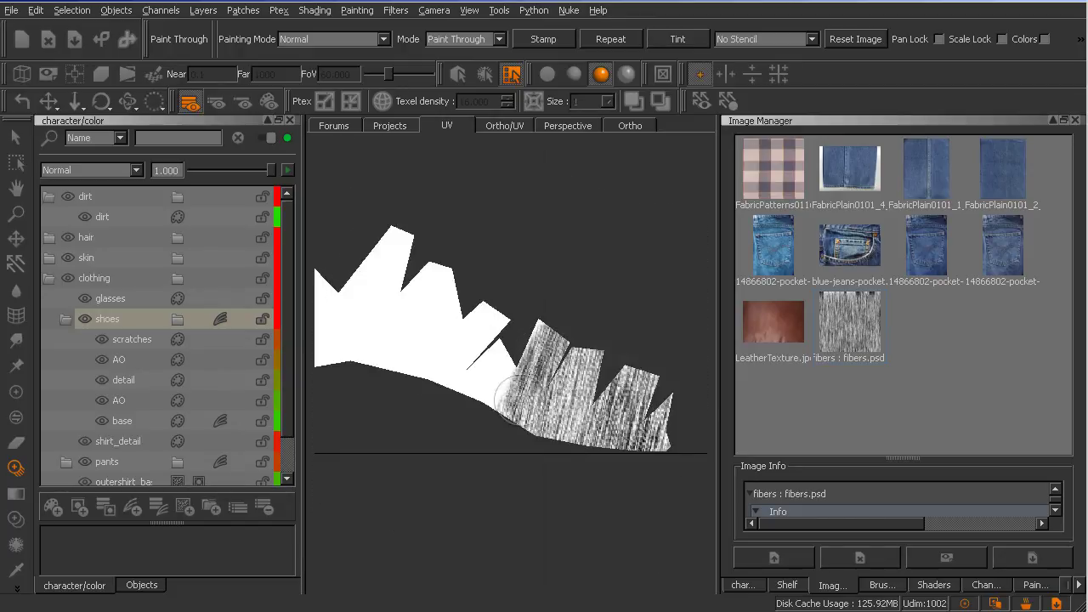
pyautogui.moveTo(524, 416); pyautogui.dragTo(526, 415)
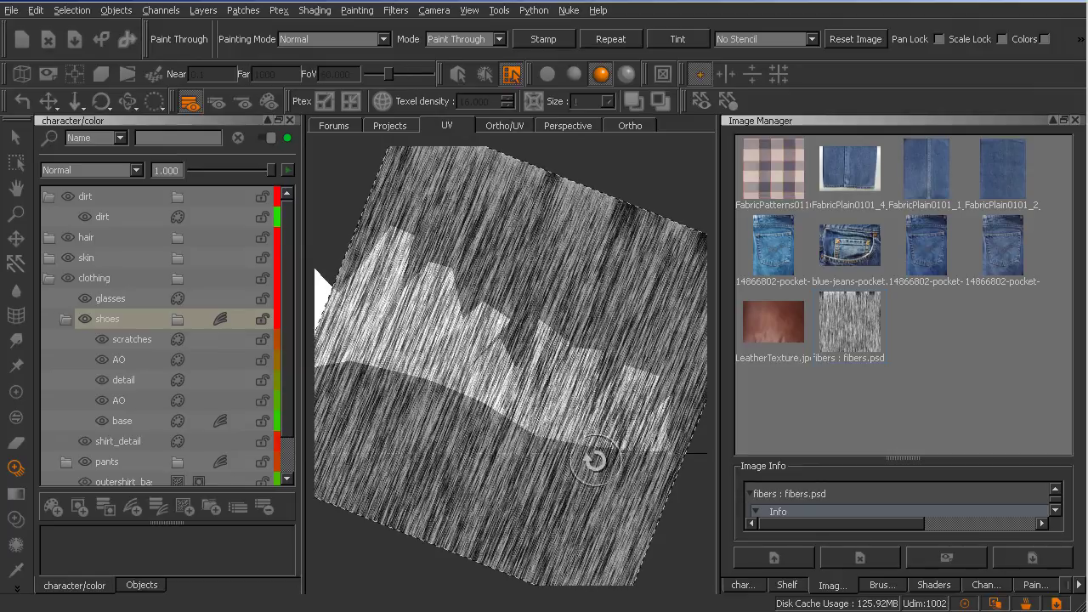
# Paint fibers over the next three strands toward the left, rotating the image to match each strand's direction.
pyautogui.keyDown('ctrl'); pyautogui.moveTo(592, 461); pyautogui.dragTo(537, 483); pyautogui.keyUp('ctrl')
pyautogui.moveTo(485, 366)
pyautogui.mouseDown()
pyautogui.moveTo(474, 390)
pyautogui.moveTo(510, 372)
pyautogui.mouseUp()
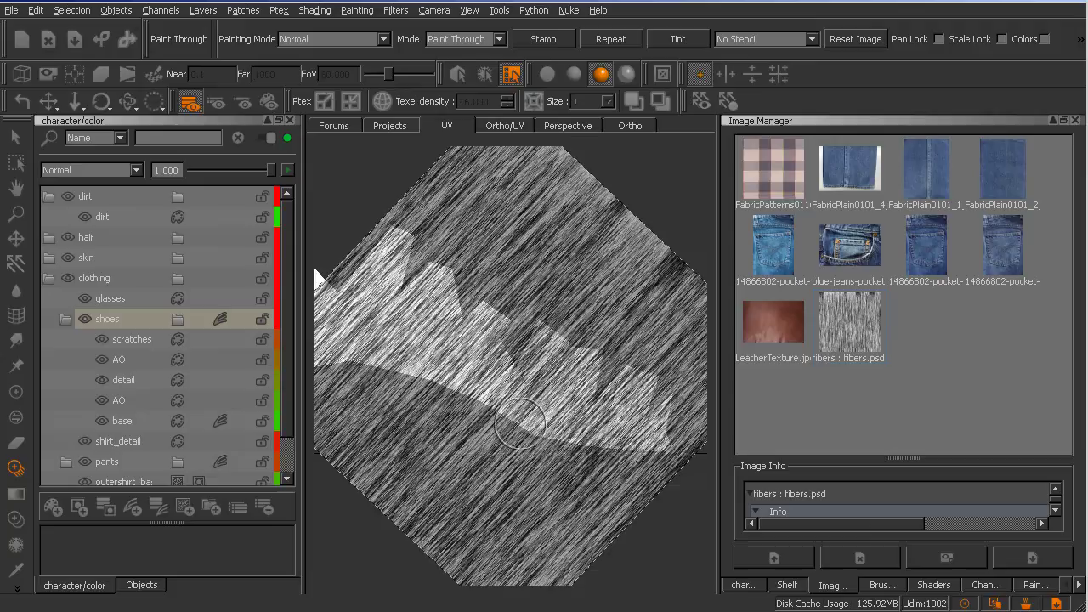
pyautogui.keyDown('ctrl'); pyautogui.moveTo(529, 451); pyautogui.dragTo(546, 447); pyautogui.keyUp('ctrl')
pyautogui.moveTo(475, 336); pyautogui.dragTo(500, 317)
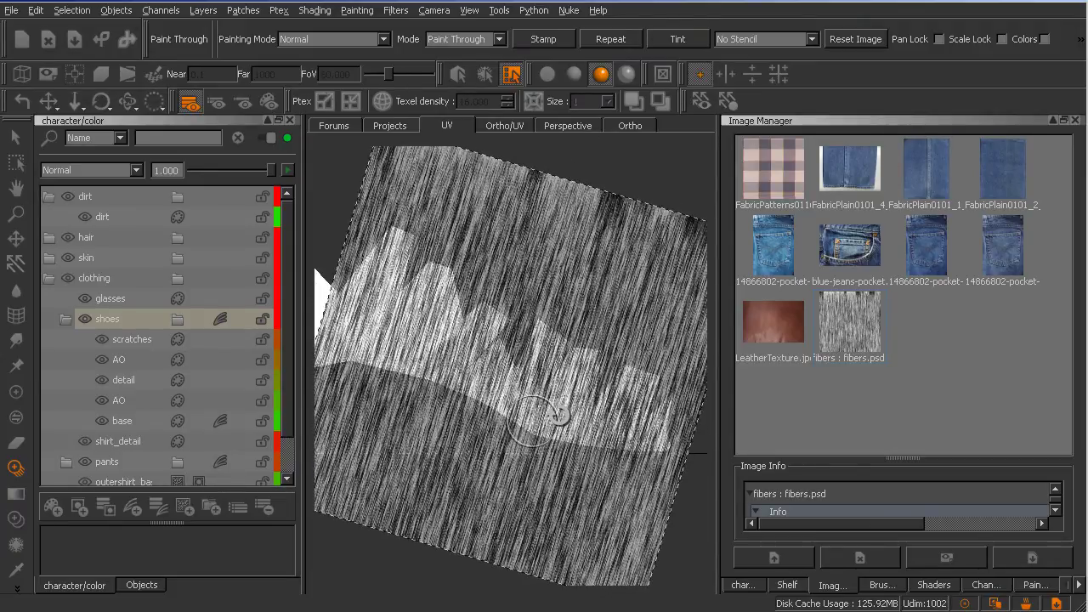
pyautogui.moveTo(444, 274); pyautogui.dragTo(414, 363)
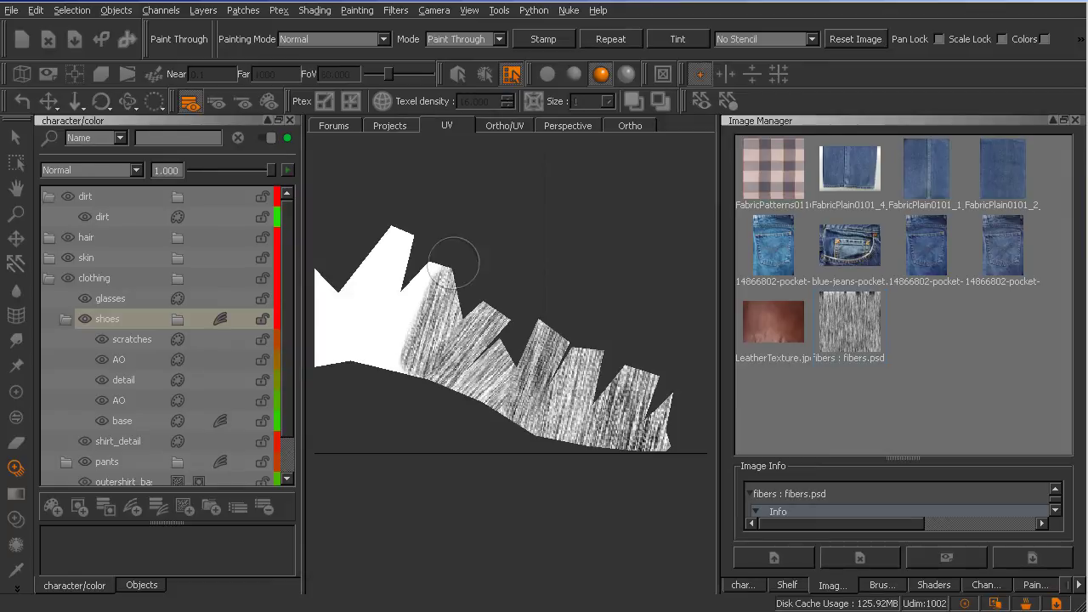
# Realign the fibers image with the tall slanted strand, paint it, and bake the paint onto the Base layer.
pyautogui.moveTo(544, 415)
pyautogui.keyDown('shift'); pyautogui.mouseDown()
pyautogui.moveTo(510, 417)
pyautogui.moveTo(559, 418)
pyautogui.mouseUp(); pyautogui.keyUp('shift')
pyautogui.keyDown('shift'); pyautogui.moveTo(561, 416); pyautogui.dragTo(525, 417, button='middle'); pyautogui.keyUp('shift')
pyautogui.moveTo(411, 231)
pyautogui.mouseDown()
pyautogui.moveTo(361, 362)
pyautogui.moveTo(411, 222)
pyautogui.moveTo(349, 323)
pyautogui.moveTo(349, 295)
pyautogui.moveTo(365, 275)
pyautogui.mouseUp()
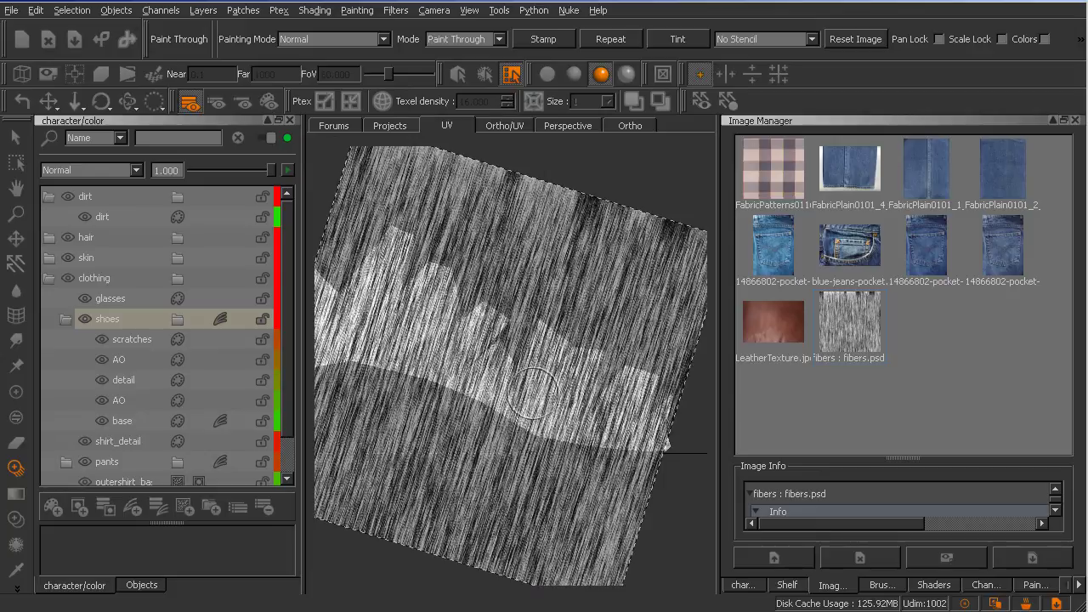
pyautogui.press('b')
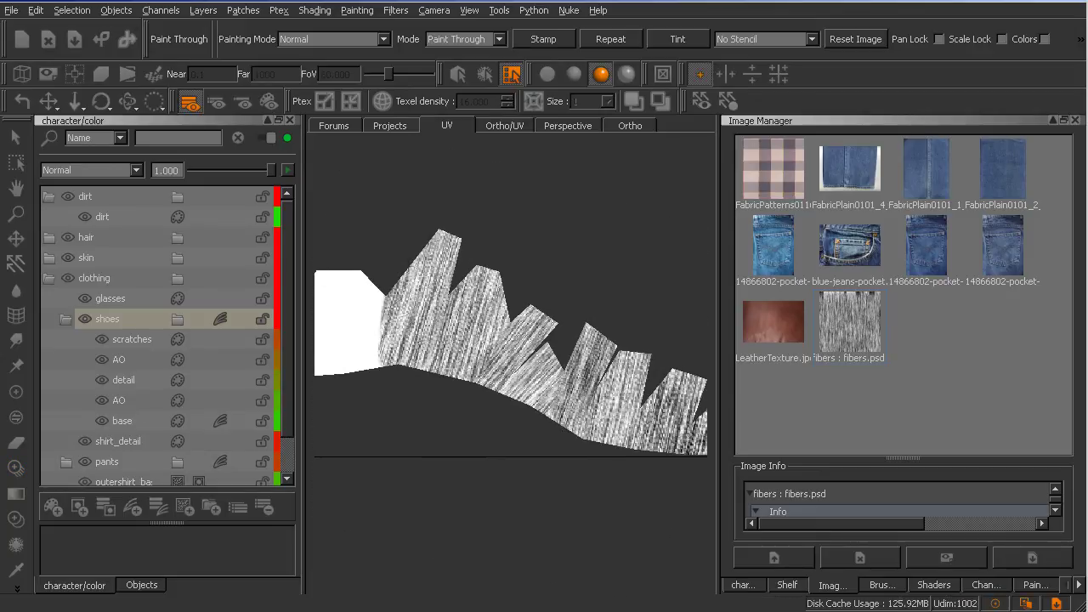
# Paint fibers over the next two flat-topped strands toward the left, rotating the image to each strand's direction.
pyautogui.keyDown('alt'); pyautogui.moveTo(483, 398); pyautogui.dragTo(623, 426, button='middle'); pyautogui.keyUp('alt')
pyautogui.moveTo(623, 426)
pyautogui.keyDown('shift'); pyautogui.mouseDown()
pyautogui.moveTo(604, 394)
pyautogui.moveTo(546, 388)
pyautogui.mouseUp(); pyautogui.keyUp('shift')
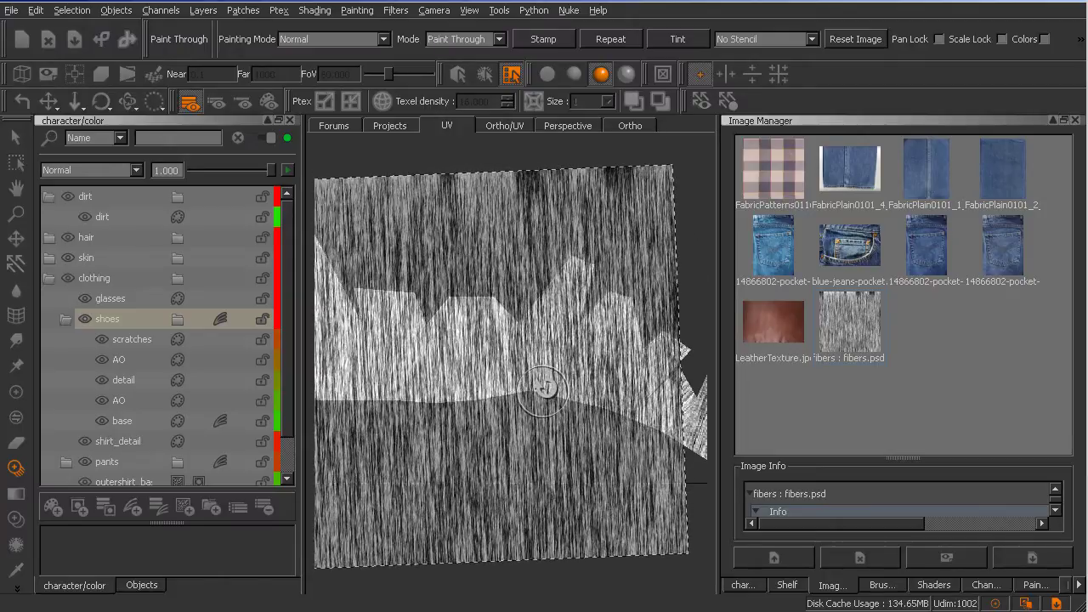
pyautogui.moveTo(500, 296)
pyautogui.mouseDown()
pyautogui.moveTo(451, 281)
pyautogui.moveTo(433, 374)
pyautogui.moveTo(429, 331)
pyautogui.moveTo(503, 374)
pyautogui.mouseUp()
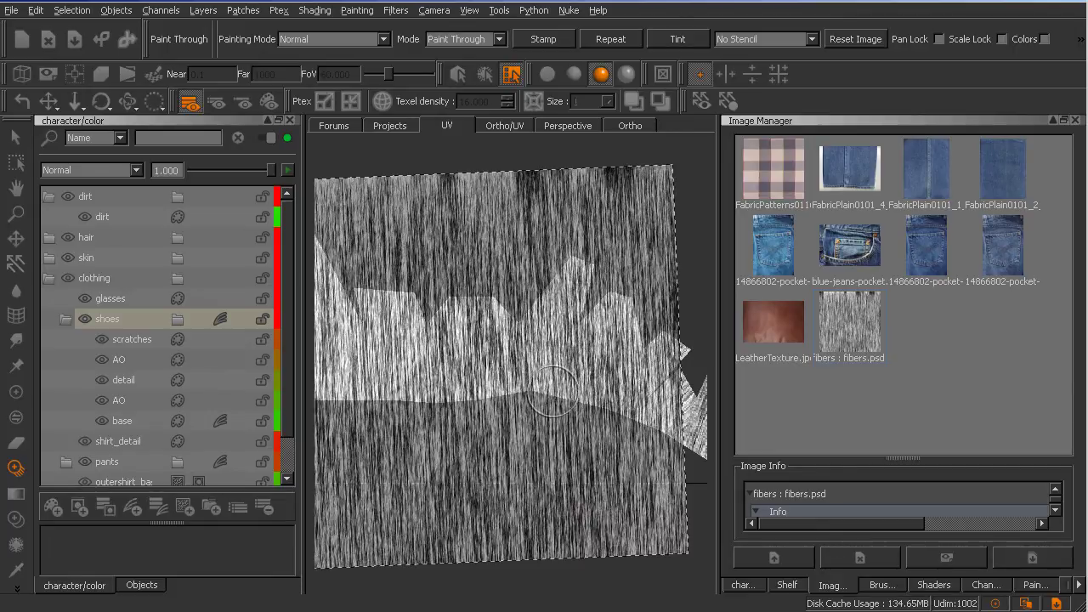
pyautogui.moveTo(558, 398)
pyautogui.keyDown('shift'); pyautogui.mouseDown()
pyautogui.moveTo(532, 400)
pyautogui.moveTo(552, 428)
pyautogui.moveTo(570, 409)
pyautogui.mouseUp(); pyautogui.keyUp('shift')
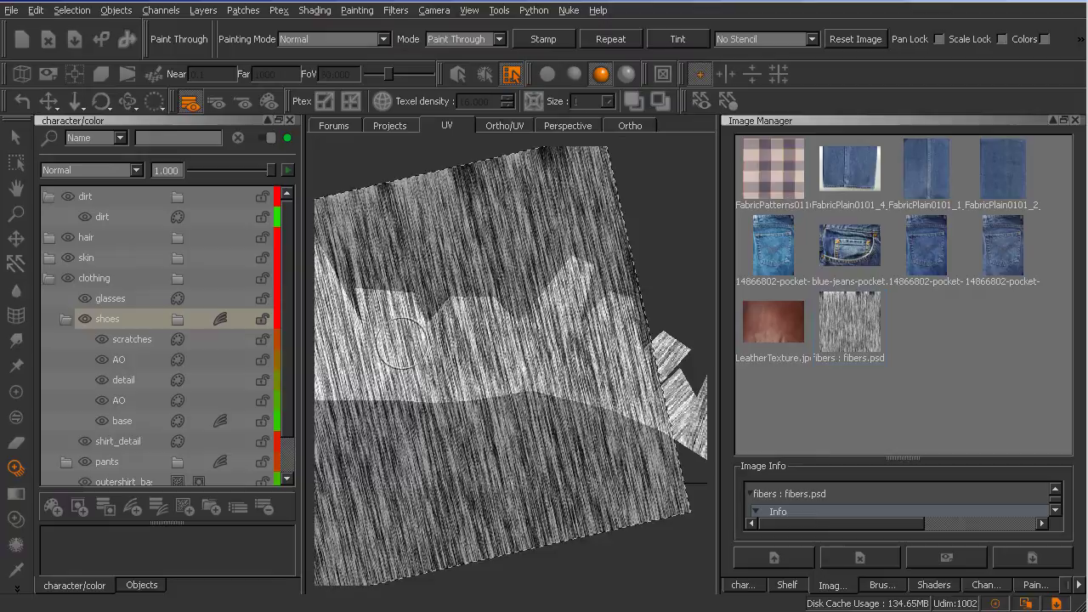
pyautogui.moveTo(420, 425); pyautogui.dragTo(401, 300)
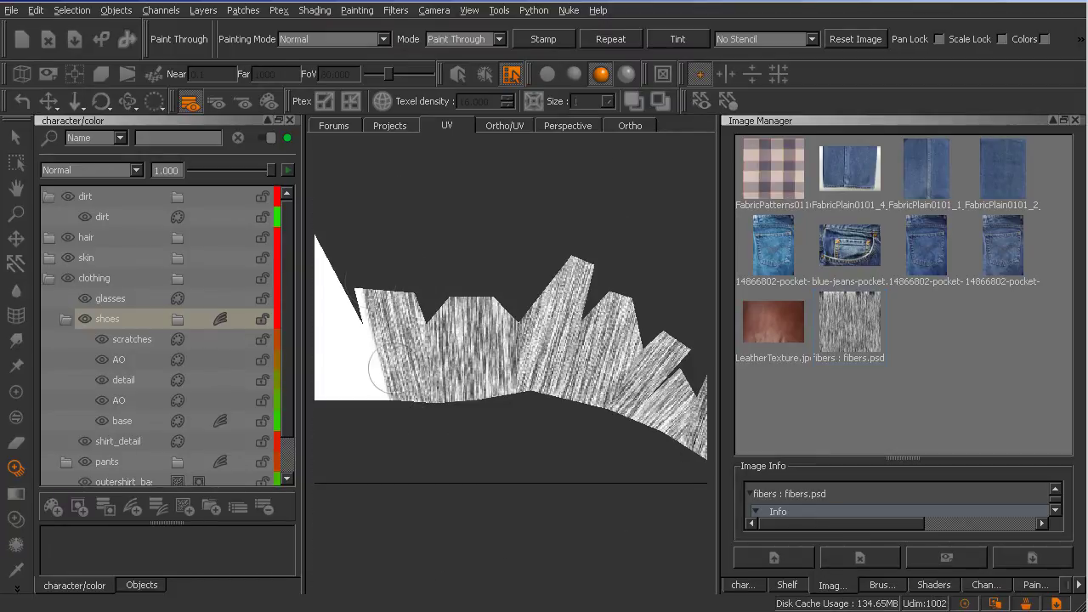
# Rotate the fibers image toward vertical and paint it over the joins on both sides of the middle flat-topped strand.
pyautogui.moveTo(417, 367); pyautogui.dragTo(422, 393)
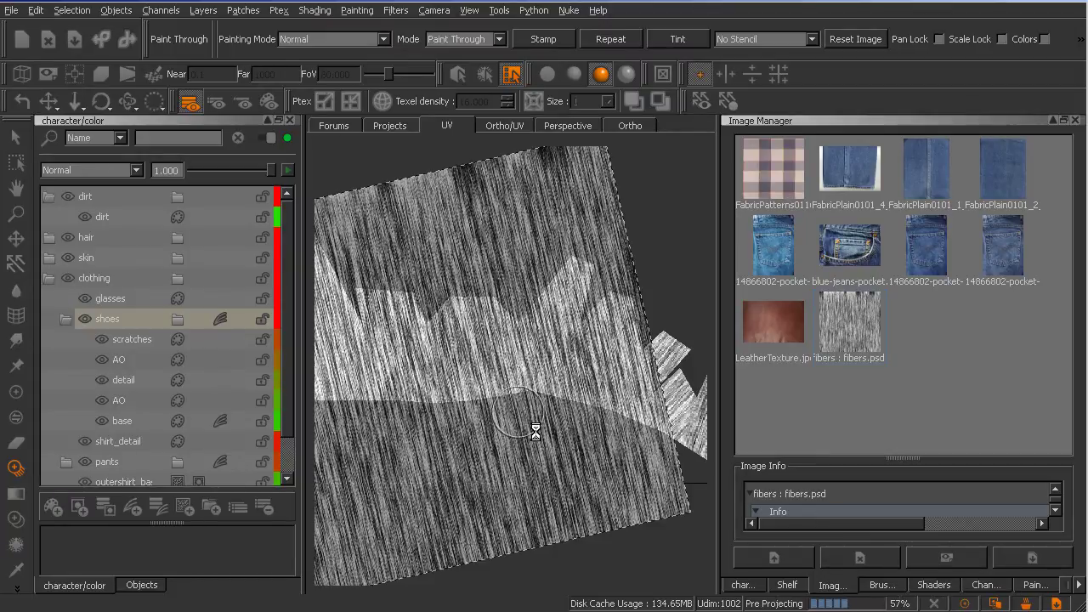
pyautogui.moveTo(547, 414)
pyautogui.keyDown('shift'); pyautogui.mouseDown()
pyautogui.moveTo(619, 473)
pyautogui.moveTo(652, 384)
pyautogui.moveTo(604, 432)
pyautogui.moveTo(619, 479)
pyautogui.moveTo(555, 377)
pyautogui.moveTo(548, 393)
pyautogui.moveTo(564, 413)
pyautogui.moveTo(532, 432)
pyautogui.moveTo(564, 388)
pyautogui.moveTo(545, 384)
pyautogui.moveTo(589, 370)
pyautogui.moveTo(520, 396)
pyautogui.mouseUp(); pyautogui.keyUp('shift')
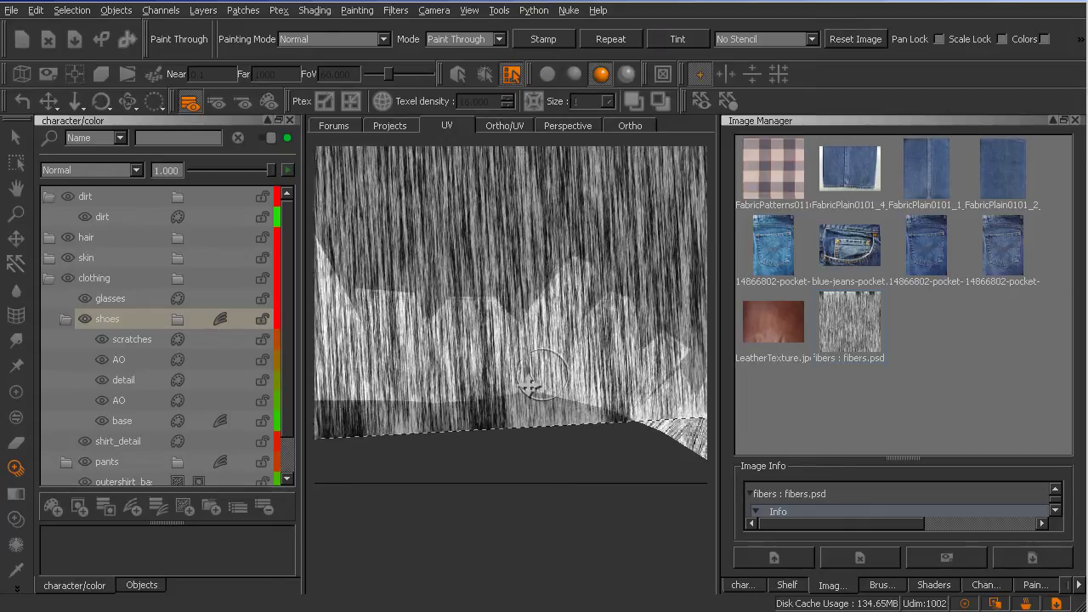
pyautogui.moveTo(473, 367); pyautogui.dragTo(523, 384)
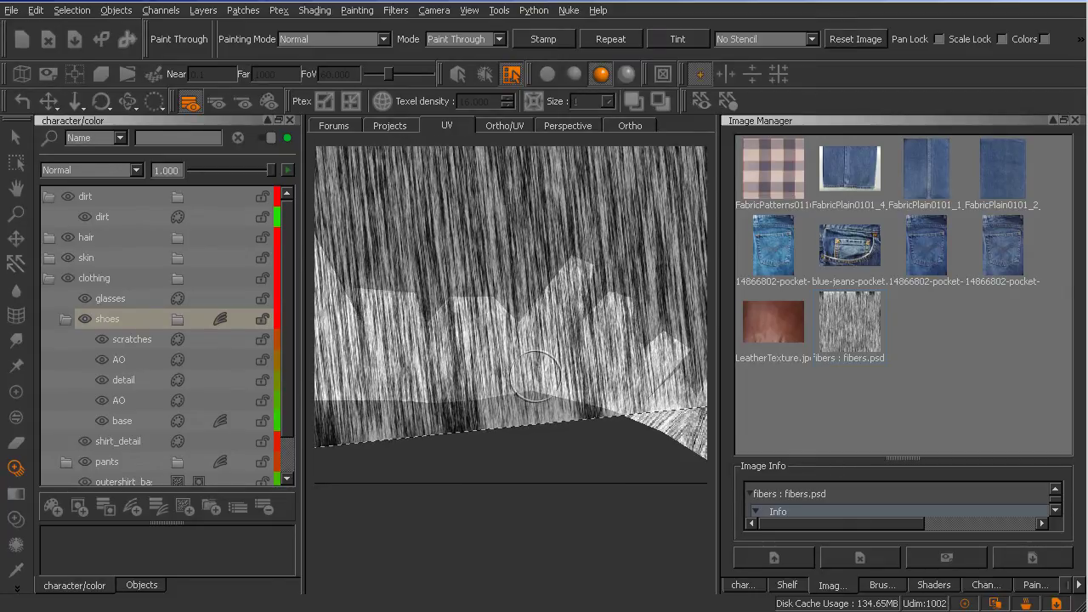
pyautogui.press('b')
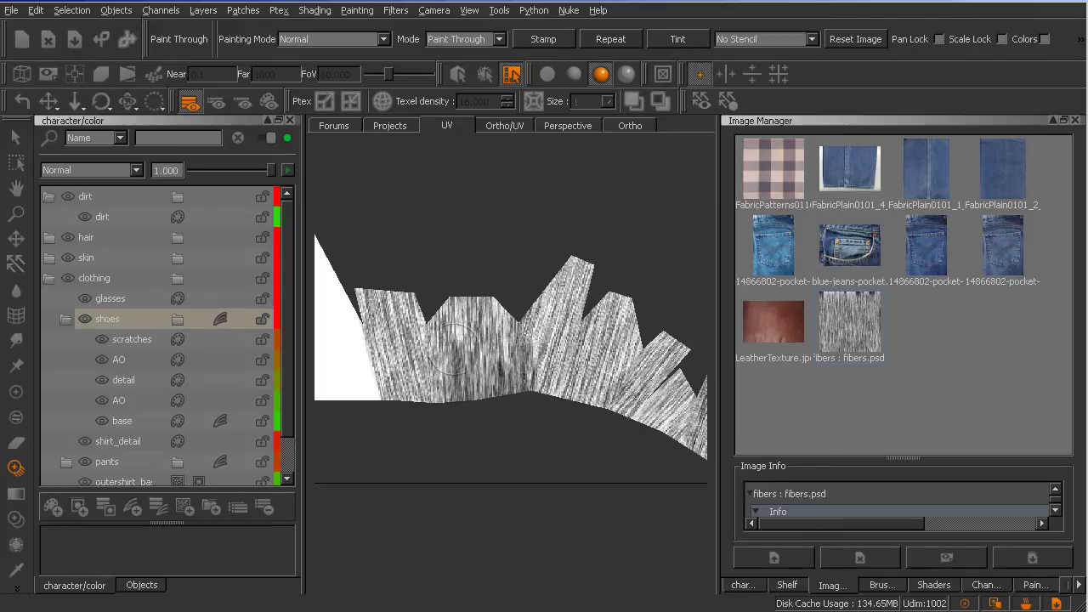
pyautogui.moveTo(454, 350)
pyautogui.mouseDown()
pyautogui.moveTo(459, 330)
pyautogui.moveTo(547, 345)
pyautogui.mouseUp()
pyautogui.press('b')
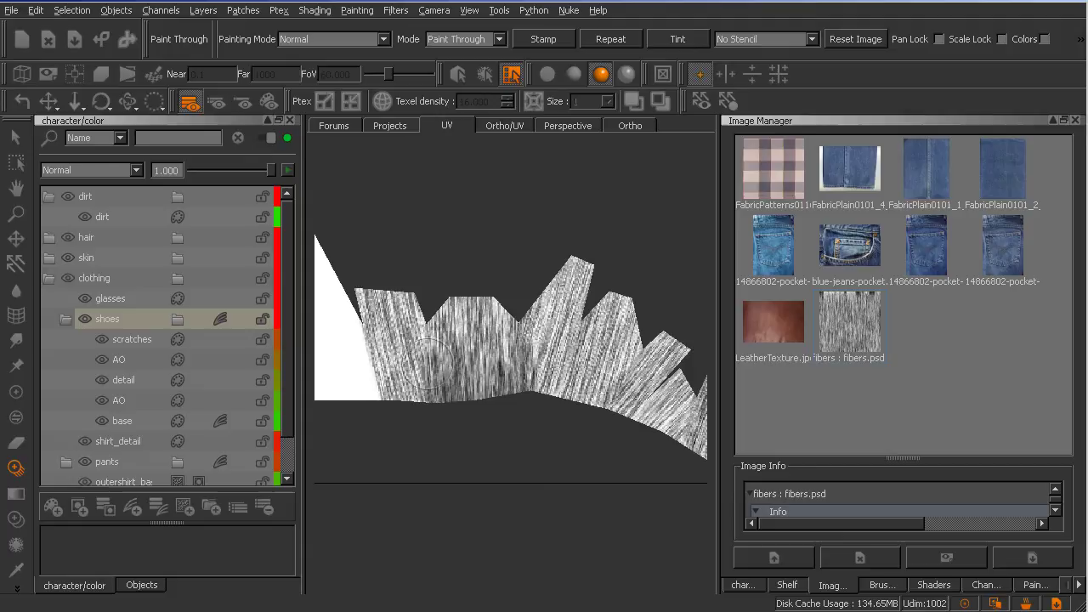
# Reposition the fibers image and paint its darker fibers along the lower part of the middle flat-topped strand.
pyautogui.moveTo(416, 380); pyautogui.dragTo(418, 379)
pyautogui.keyDown('shift'); pyautogui.moveTo(524, 339); pyautogui.dragTo(480, 333); pyautogui.keyUp('shift')
pyautogui.press('b')
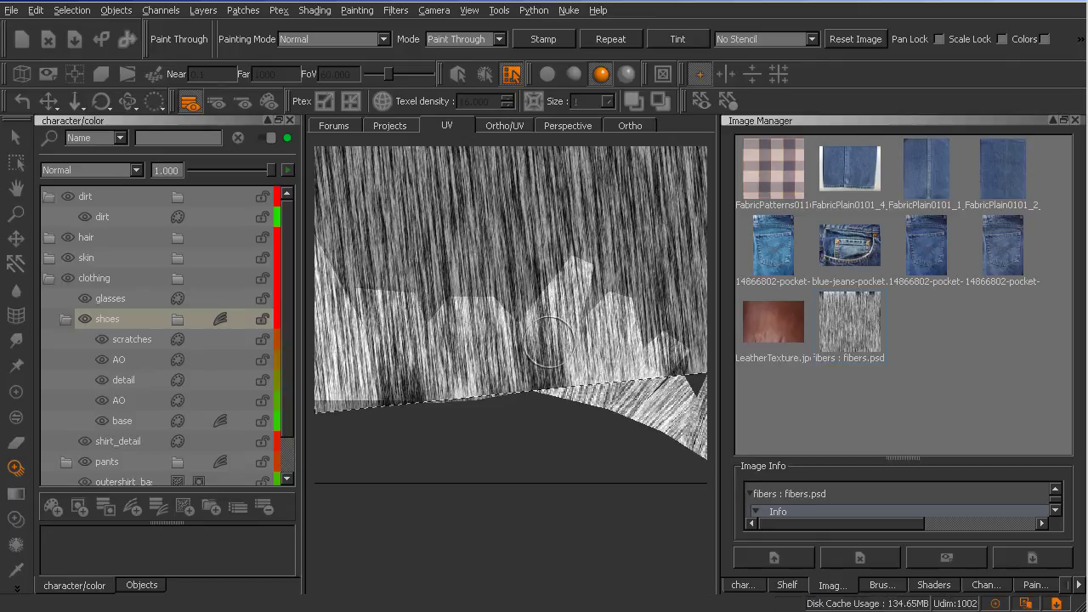
pyautogui.press('b')
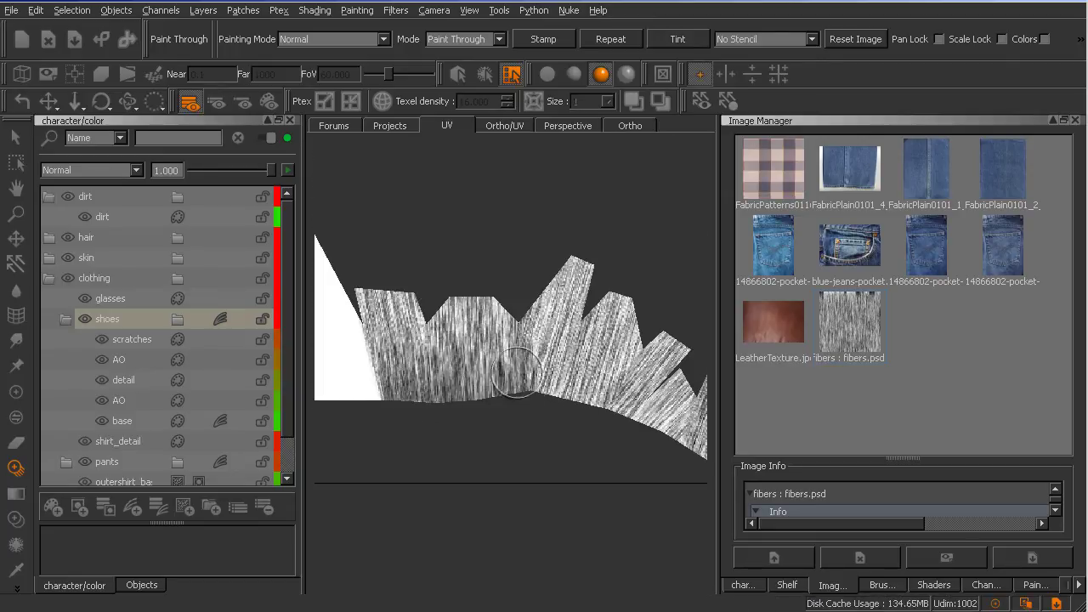
# Realign the fibers image over the join between the middle strand and the slanted strand beside it, and blend the fibers there.
pyautogui.moveTo(526, 388)
pyautogui.keyDown('alt'); pyautogui.mouseDown(button='right')
pyautogui.moveTo(503, 396)
pyautogui.moveTo(601, 403)
pyautogui.mouseUp(button='right'); pyautogui.keyUp('alt')
pyautogui.keyDown('alt'); pyautogui.moveTo(596, 408); pyautogui.dragTo(541, 433, button='middle'); pyautogui.keyUp('alt')
pyautogui.keyDown('alt'); pyautogui.moveTo(541, 433); pyautogui.dragTo(510, 429, button='right'); pyautogui.keyUp('alt')
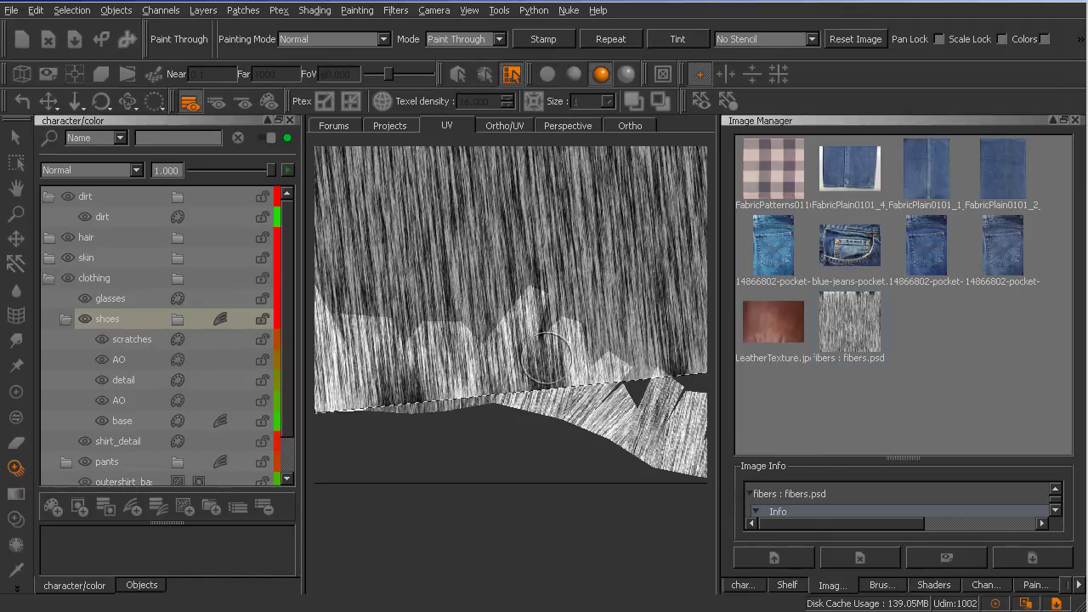
pyautogui.moveTo(583, 330)
pyautogui.keyDown('shift'); pyautogui.mouseDown()
pyautogui.moveTo(641, 326)
pyautogui.moveTo(647, 291)
pyautogui.moveTo(651, 318)
pyautogui.moveTo(623, 374)
pyautogui.mouseUp(); pyautogui.keyUp('shift')
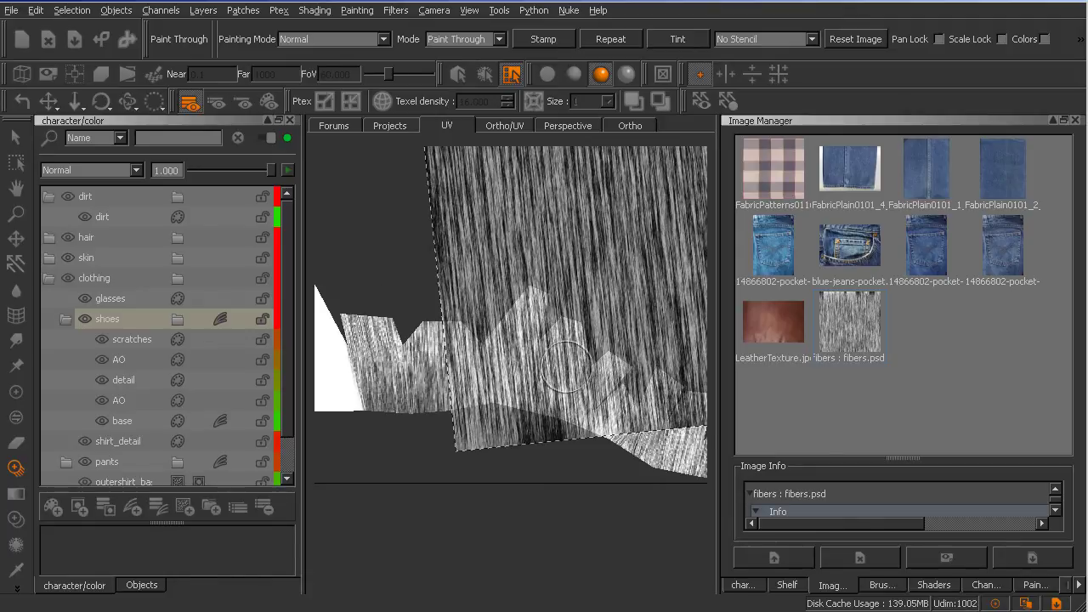
pyautogui.moveTo(555, 366); pyautogui.dragTo(644, 365)
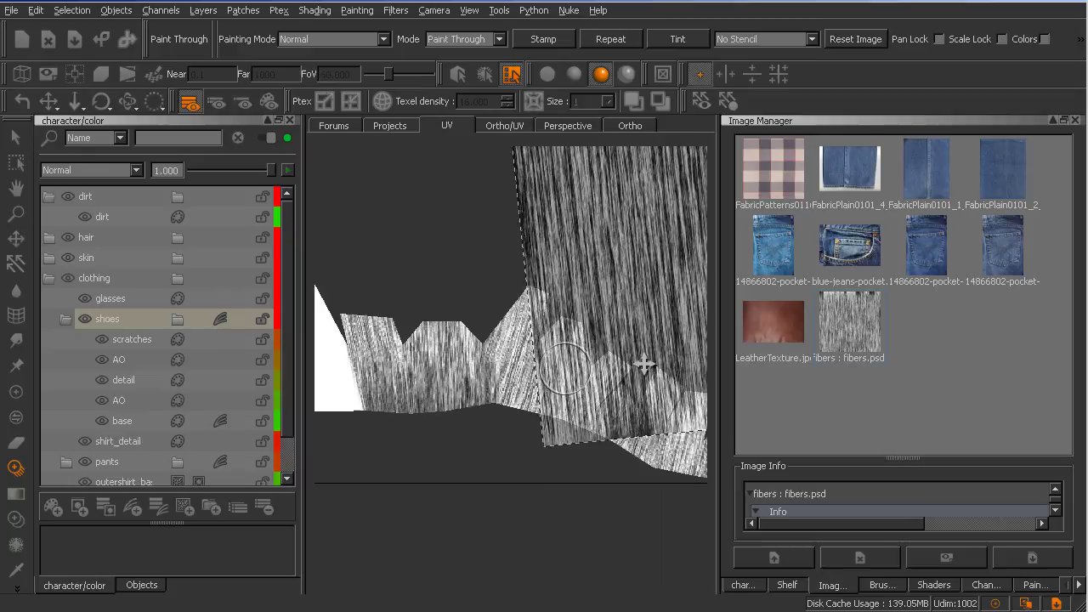
pyautogui.keyDown('shift'); pyautogui.moveTo(645, 364); pyautogui.dragTo(583, 403); pyautogui.keyUp('shift')
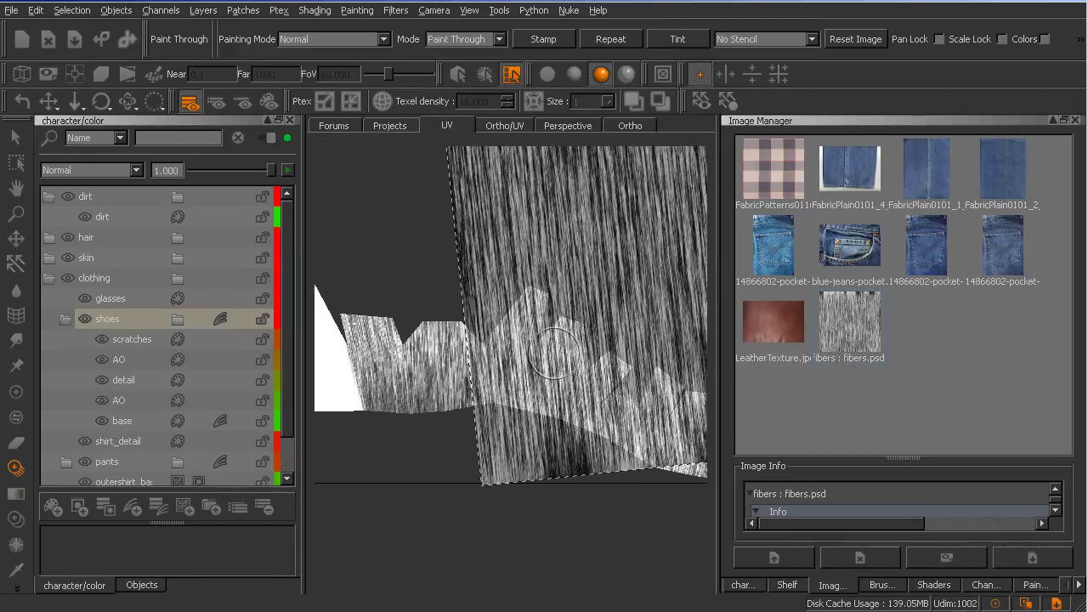
# Switch to the Paint tool and load the metal scratch brush from the Hard Surface Brushes.
pyautogui.press('p')
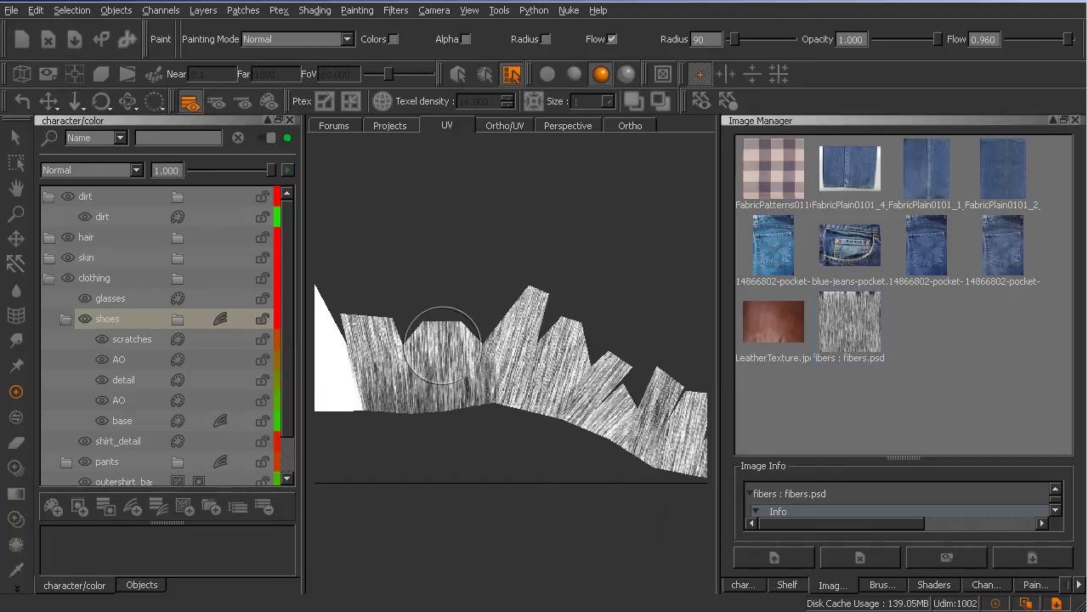
pyautogui.keyDown('alt'); pyautogui.moveTo(443, 345); pyautogui.dragTo(436, 309, button='right'); pyautogui.keyUp('alt')
pyautogui.keyDown('alt'); pyautogui.moveTo(436, 309); pyautogui.dragTo(460, 316, button='middle'); pyautogui.keyUp('alt')
pyautogui.keyDown('alt'); pyautogui.moveTo(459, 317); pyautogui.dragTo(458, 302, button='right'); pyautogui.keyUp('alt')
pyautogui.keyDown('alt'); pyautogui.moveTo(457, 302); pyautogui.dragTo(564, 321, button='middle'); pyautogui.keyUp('alt')
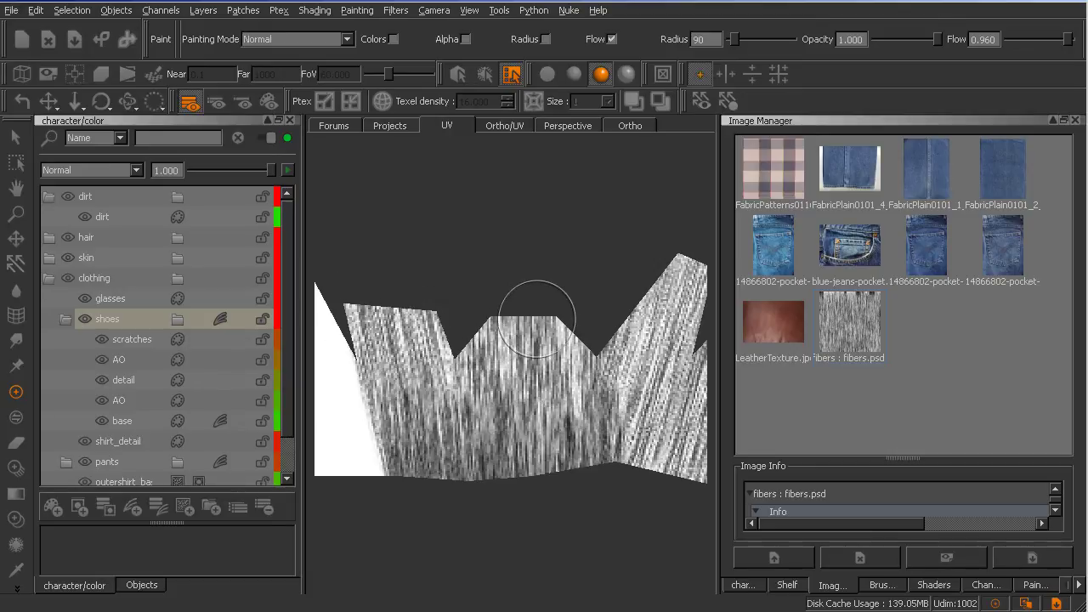
pyautogui.press('r')
pyautogui.press('r')
pyautogui.moveTo(539, 313); pyautogui.dragTo(537, 304)
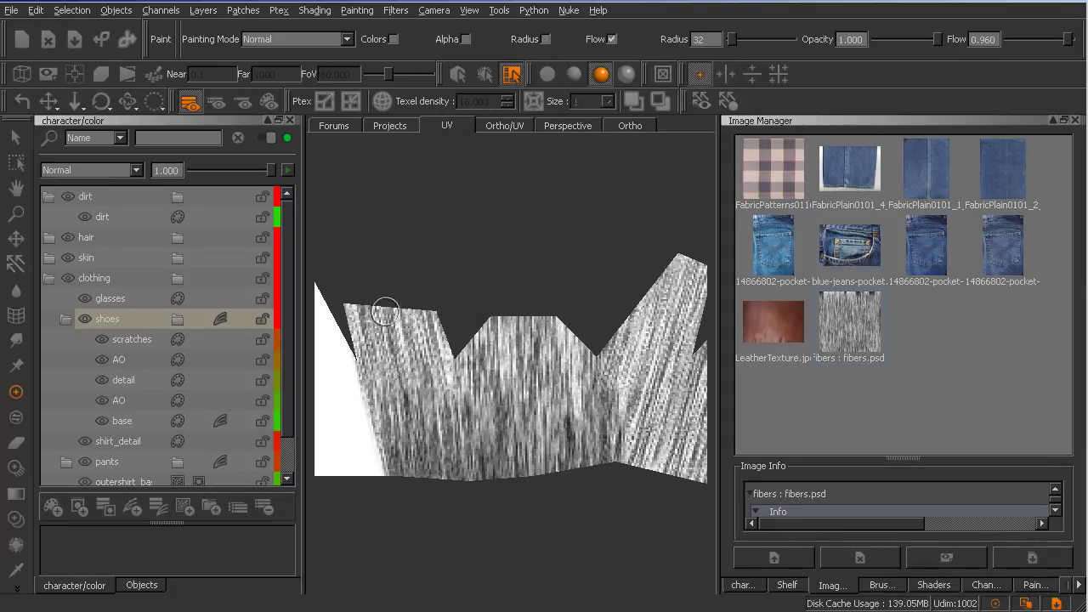
pyautogui.press('k')
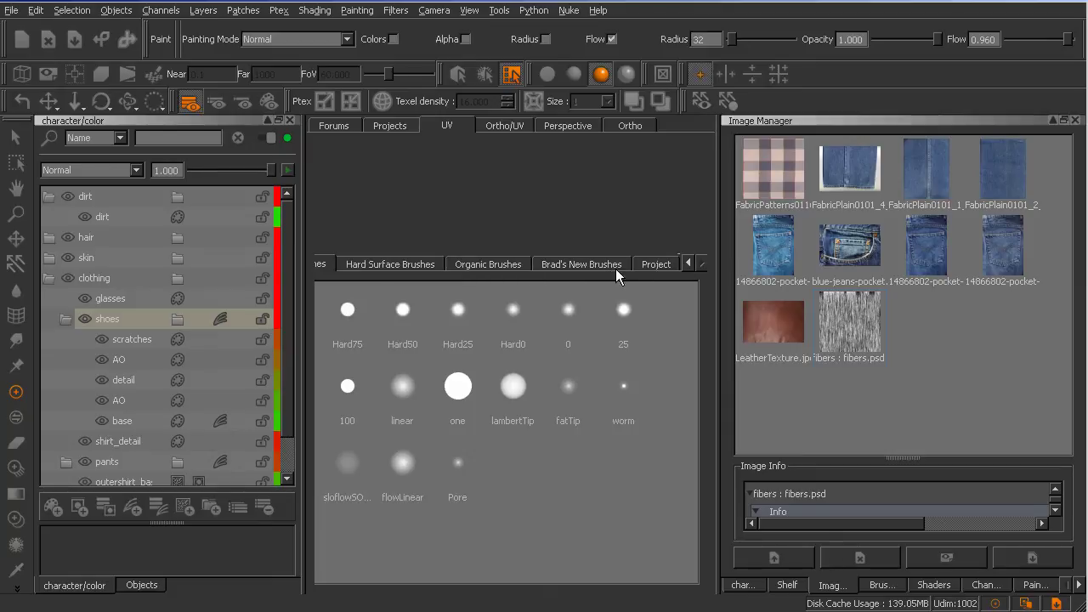
pyautogui.click(420, 266)
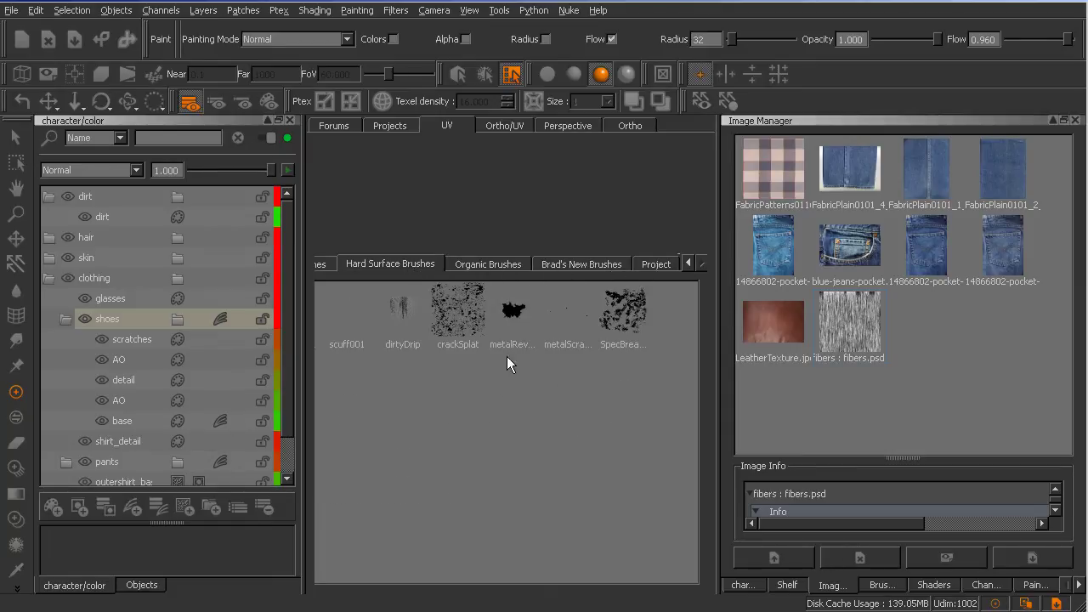
pyautogui.click(568, 317)
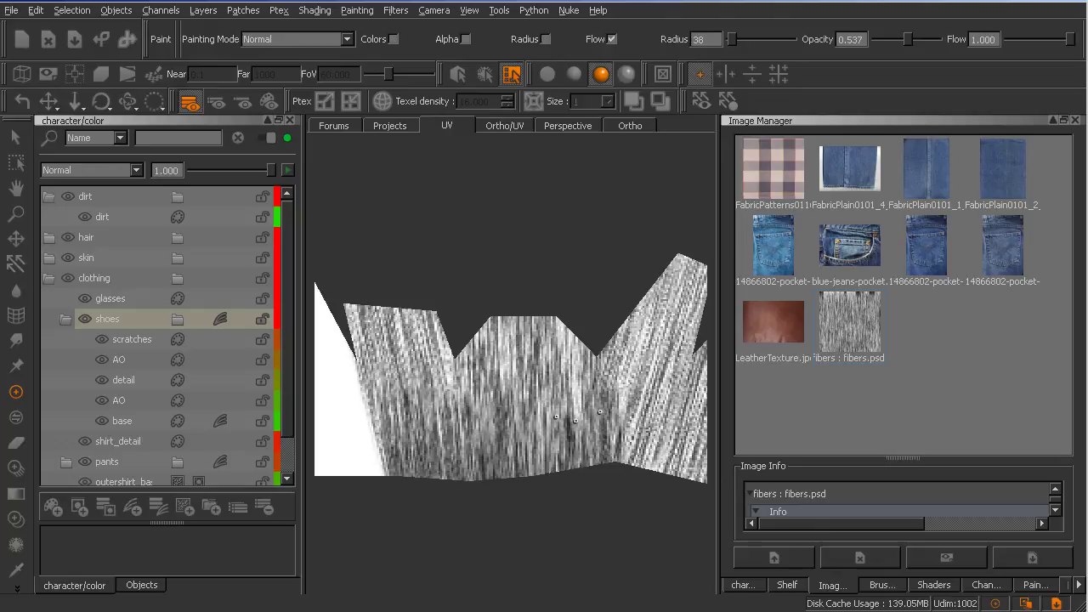
# Add a new paint layer above Base in the transparency map and choose black as the paint color.
pyautogui.click(746, 587)
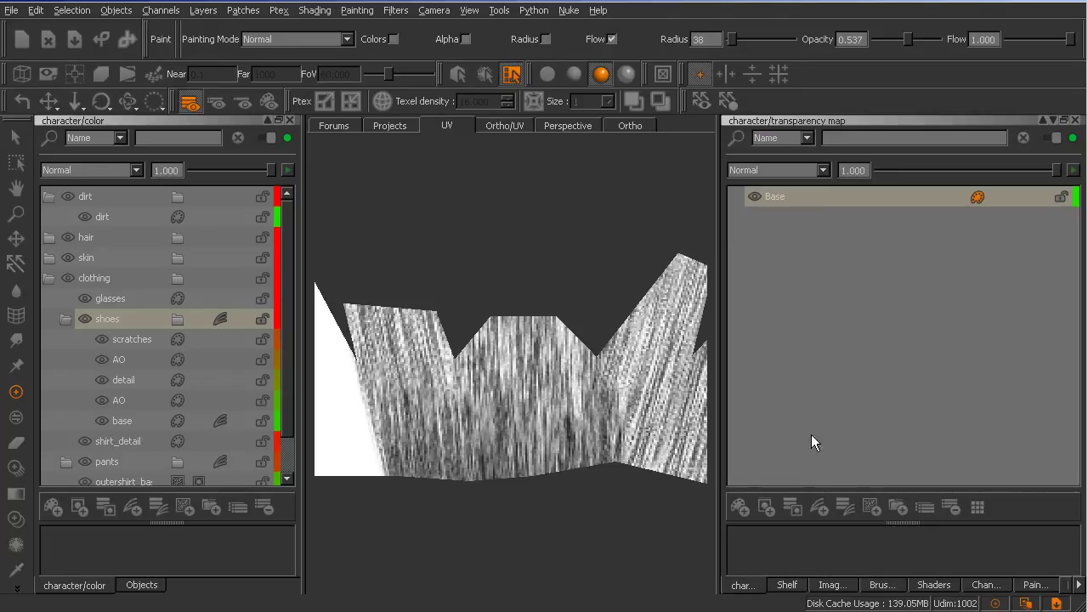
pyautogui.click(740, 507)
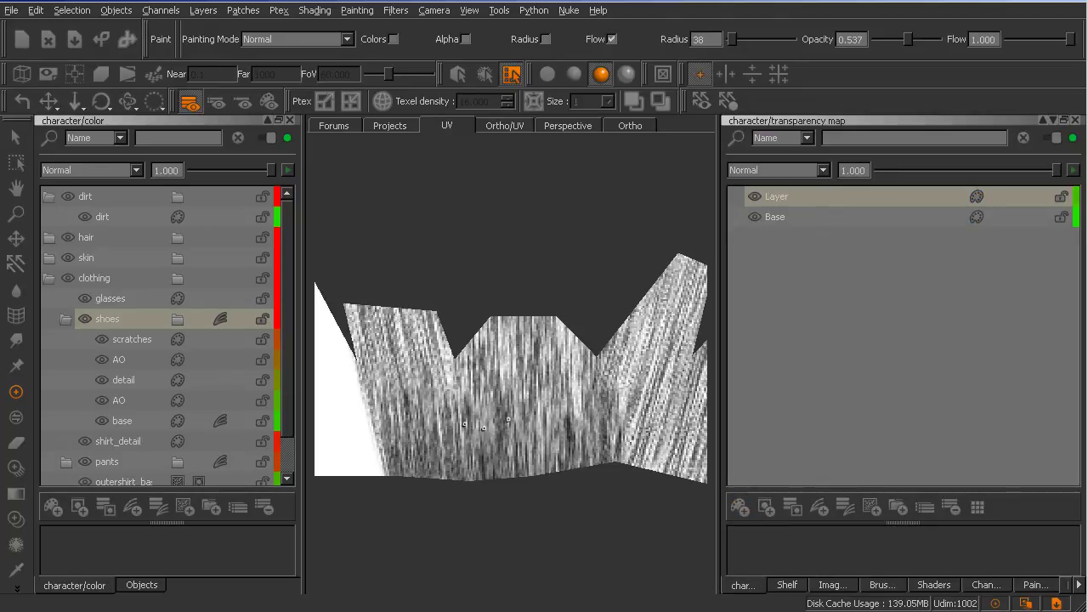
pyautogui.press('c')
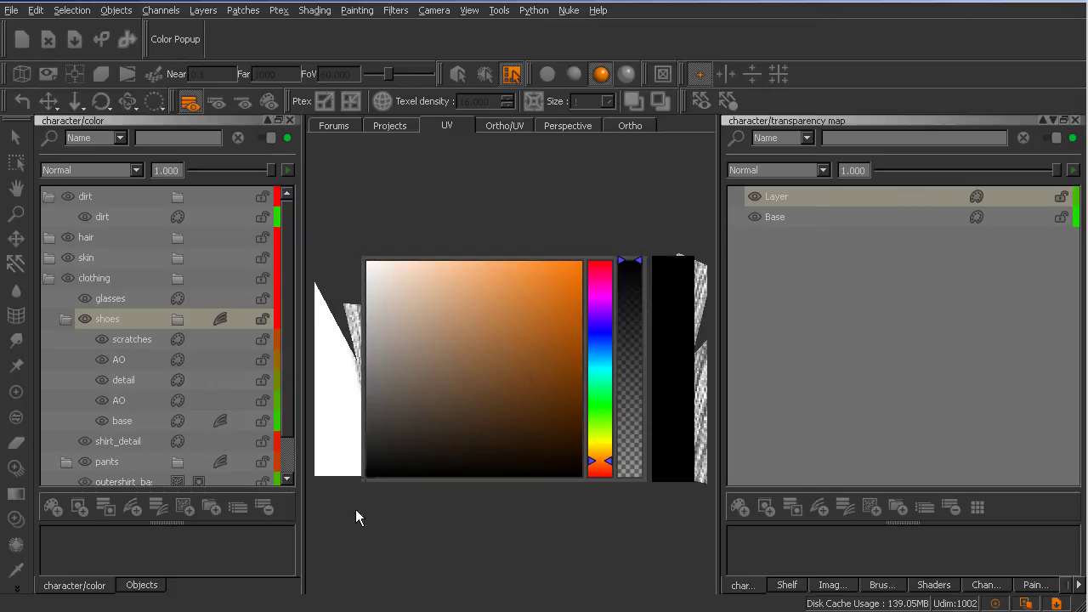
pyautogui.click(376, 460)
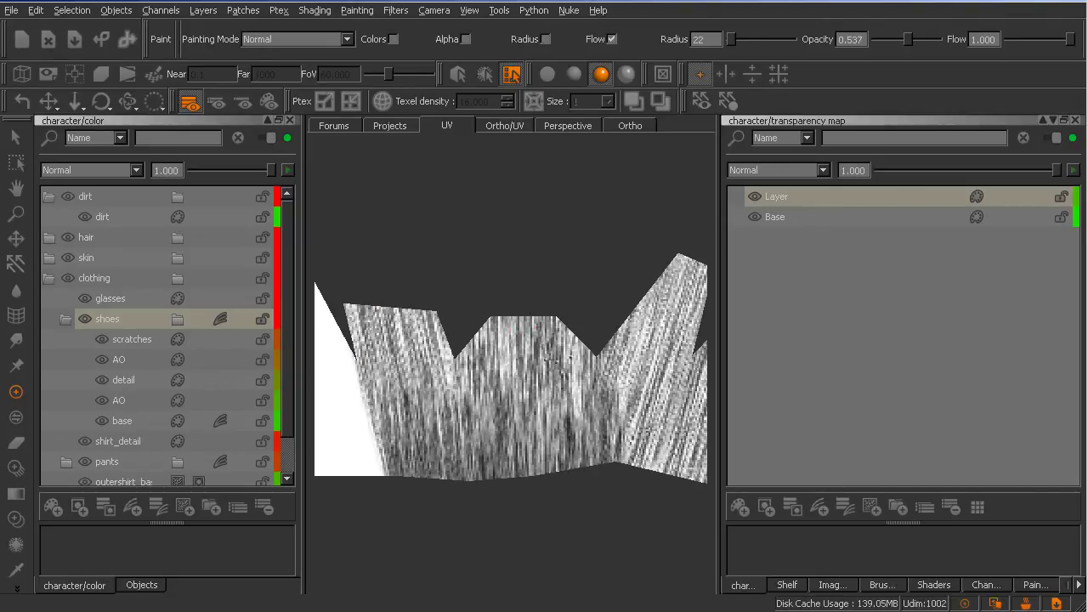
# Paint black scratches with a brush radius of 22 down from the tip of the middle flat-topped strand.
pyautogui.moveTo(544, 280)
pyautogui.mouseDown()
pyautogui.moveTo(529, 362)
pyautogui.moveTo(495, 297)
pyautogui.moveTo(492, 365)
pyautogui.moveTo(474, 374)
pyautogui.moveTo(465, 313)
pyautogui.moveTo(487, 402)
pyautogui.mouseUp()
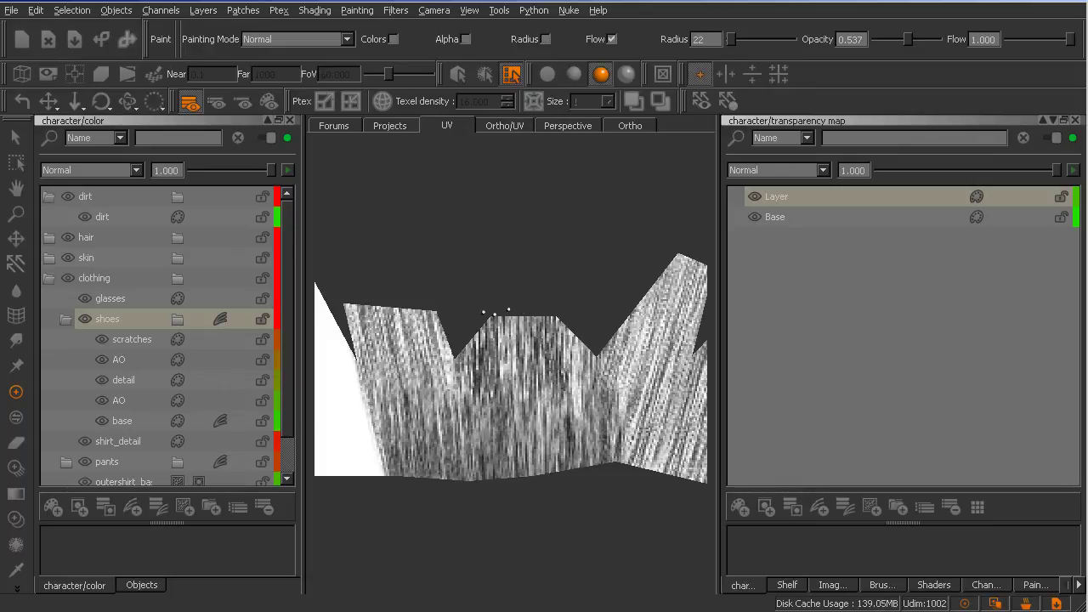
pyautogui.moveTo(495, 313); pyautogui.dragTo(516, 355)
pyautogui.moveTo(524, 274)
pyautogui.mouseDown()
pyautogui.moveTo(535, 255)
pyautogui.moveTo(571, 308)
pyautogui.moveTo(574, 434)
pyautogui.moveTo(562, 260)
pyautogui.moveTo(546, 399)
pyautogui.moveTo(519, 357)
pyautogui.moveTo(524, 402)
pyautogui.mouseUp()
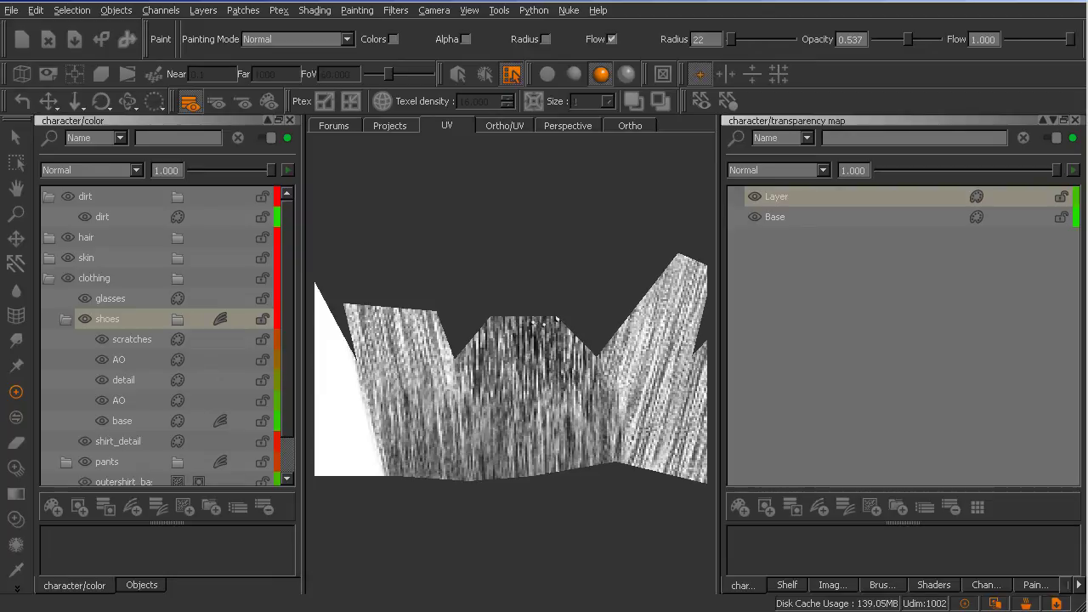
# Switch the paint color to white and paint light streaks through the lower half of the middle strand.
pyautogui.press('c')
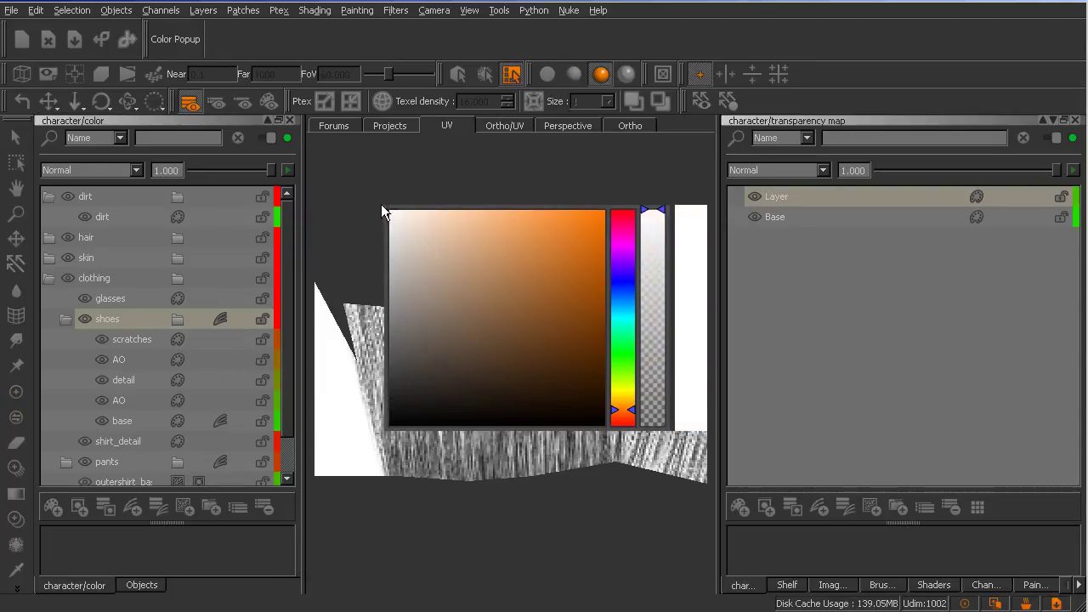
pyautogui.click(541, 324)
pyautogui.moveTo(516, 369)
pyautogui.mouseDown()
pyautogui.moveTo(544, 442)
pyautogui.moveTo(561, 383)
pyautogui.moveTo(588, 452)
pyautogui.mouseUp()
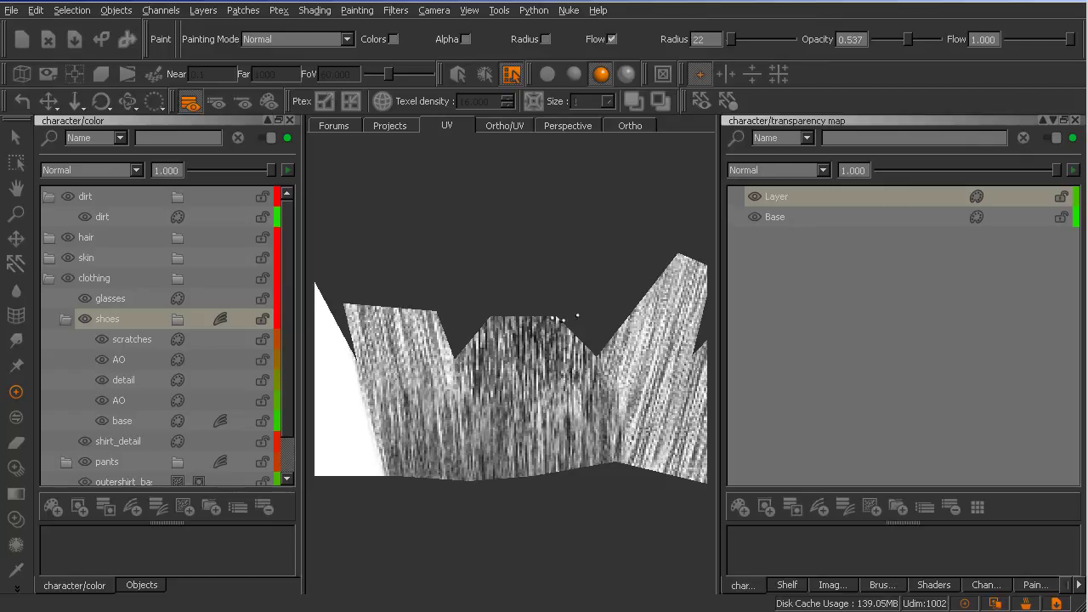
# Paint dark scratches from the tips down over the middle strand's upper corner and the flat-topped strand to its left.
pyautogui.moveTo(484, 315)
pyautogui.mouseDown()
pyautogui.moveTo(485, 379)
pyautogui.moveTo(481, 293)
pyautogui.moveTo(455, 361)
pyautogui.moveTo(465, 414)
pyautogui.moveTo(485, 267)
pyautogui.moveTo(502, 357)
pyautogui.moveTo(515, 263)
pyautogui.moveTo(523, 357)
pyautogui.moveTo(553, 330)
pyautogui.moveTo(575, 328)
pyautogui.moveTo(579, 374)
pyautogui.moveTo(582, 335)
pyautogui.moveTo(544, 365)
pyautogui.moveTo(523, 366)
pyautogui.moveTo(508, 421)
pyautogui.moveTo(493, 333)
pyautogui.mouseUp()
pyautogui.moveTo(463, 383)
pyautogui.mouseDown()
pyautogui.moveTo(430, 323)
pyautogui.moveTo(421, 340)
pyautogui.moveTo(442, 400)
pyautogui.moveTo(408, 318)
pyautogui.moveTo(400, 404)
pyautogui.moveTo(391, 340)
pyautogui.moveTo(371, 357)
pyautogui.moveTo(350, 318)
pyautogui.moveTo(348, 354)
pyautogui.moveTo(364, 327)
pyautogui.moveTo(406, 349)
pyautogui.moveTo(422, 340)
pyautogui.moveTo(370, 322)
pyautogui.moveTo(362, 344)
pyautogui.moveTo(407, 318)
pyautogui.moveTo(434, 382)
pyautogui.moveTo(435, 350)
pyautogui.moveTo(408, 336)
pyautogui.moveTo(384, 378)
pyautogui.moveTo(395, 438)
pyautogui.mouseUp()
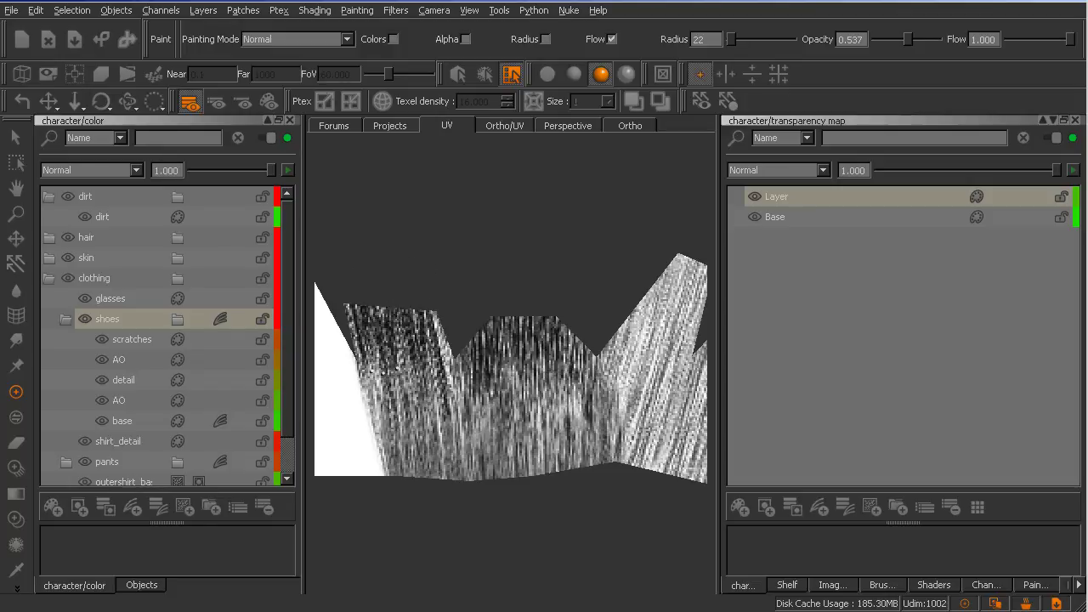
pyautogui.moveTo(383, 368); pyautogui.dragTo(375, 308)
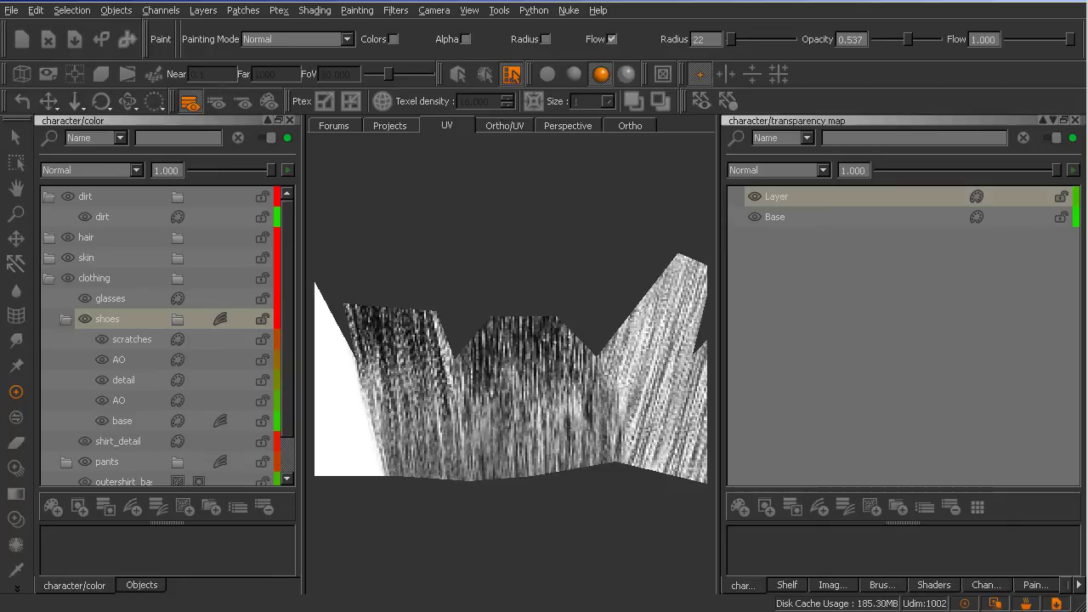
# Build up more dark scratches over the upper half and sloping edges of the middle flat-topped strand.
pyautogui.moveTo(557, 399); pyautogui.dragTo(555, 335)
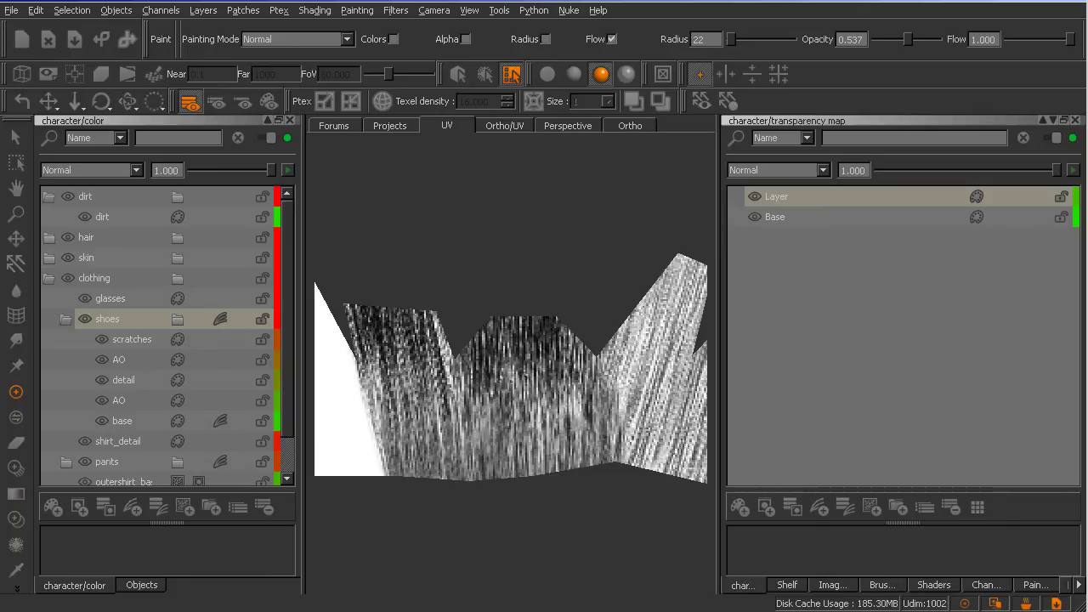
pyautogui.moveTo(508, 384)
pyautogui.mouseDown()
pyautogui.moveTo(506, 327)
pyautogui.moveTo(500, 421)
pyautogui.moveTo(489, 275)
pyautogui.mouseUp()
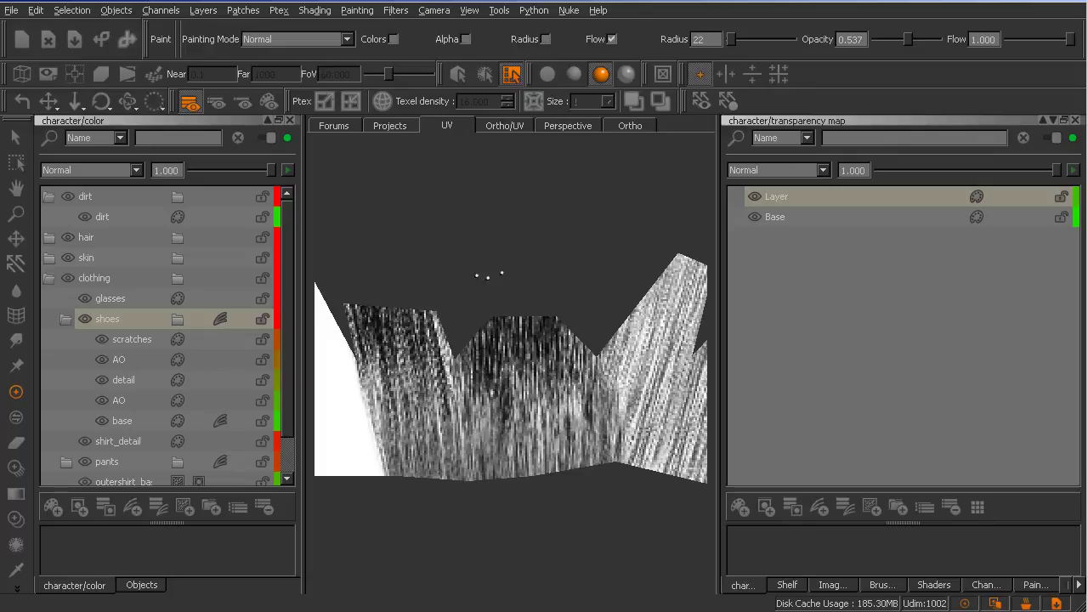
pyautogui.moveTo(468, 398)
pyautogui.mouseDown()
pyautogui.moveTo(461, 459)
pyautogui.moveTo(444, 340)
pyautogui.moveTo(452, 418)
pyautogui.moveTo(478, 311)
pyautogui.mouseUp()
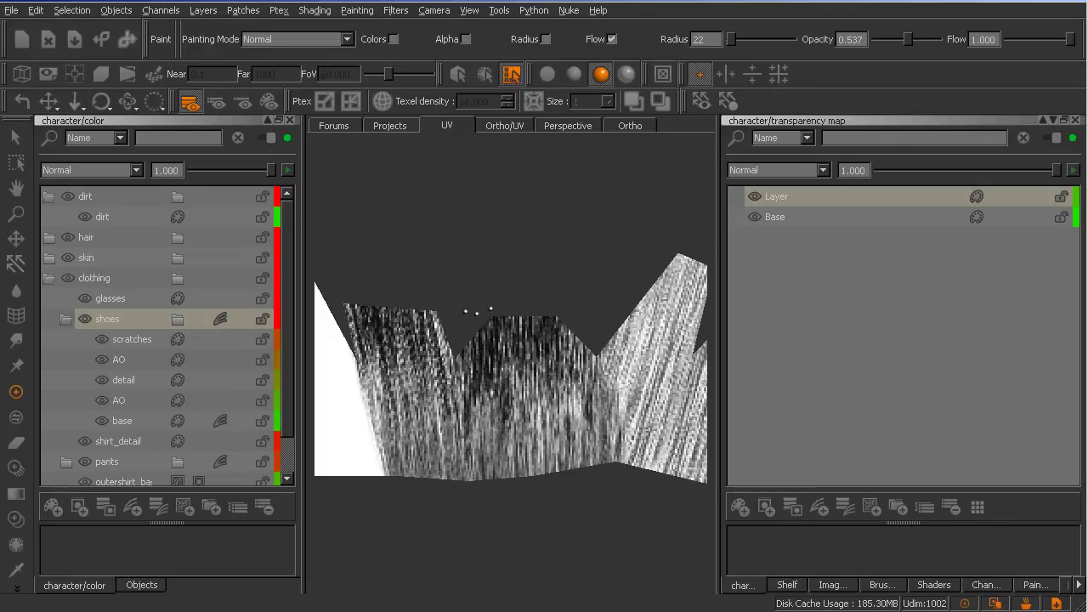
pyautogui.moveTo(539, 442); pyautogui.dragTo(528, 340)
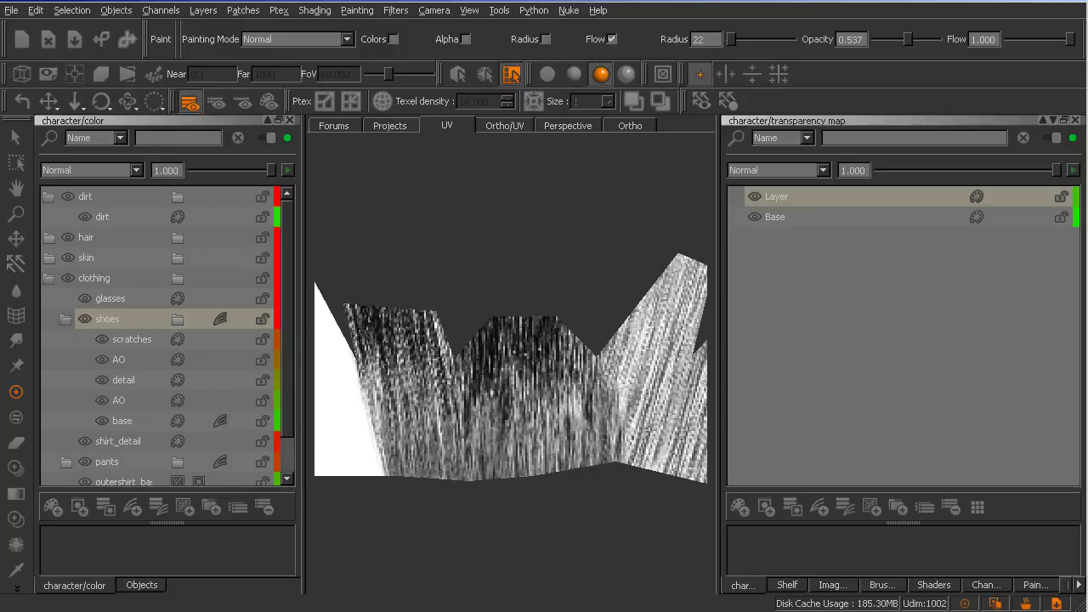
pyautogui.moveTo(541, 295)
pyautogui.mouseDown()
pyautogui.moveTo(555, 425)
pyautogui.moveTo(593, 336)
pyautogui.moveTo(585, 399)
pyautogui.moveTo(593, 336)
pyautogui.mouseUp()
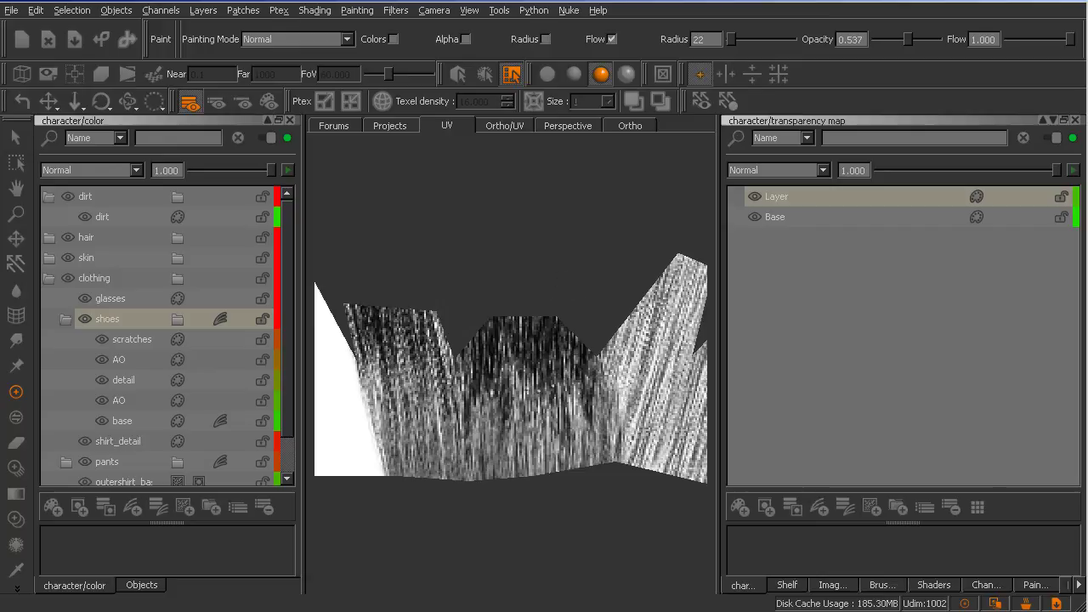
pyautogui.moveTo(542, 310)
pyautogui.mouseDown()
pyautogui.moveTo(539, 398)
pyautogui.moveTo(516, 330)
pyautogui.mouseUp()
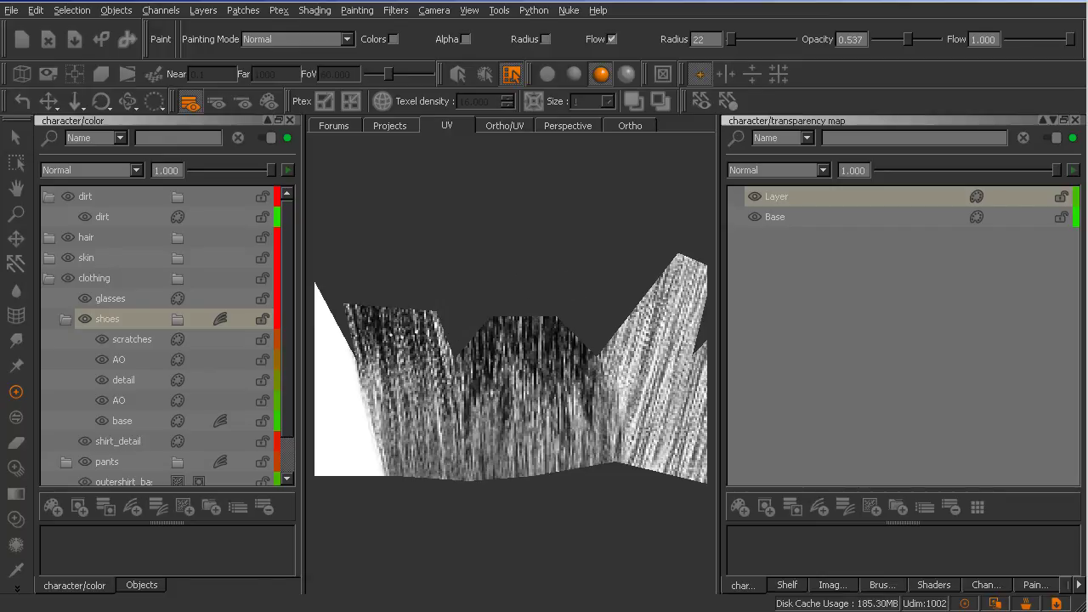
# Extend the dark scratches down the lower half of the left flat-topped strand to its base.
pyautogui.moveTo(433, 408); pyautogui.dragTo(436, 380)
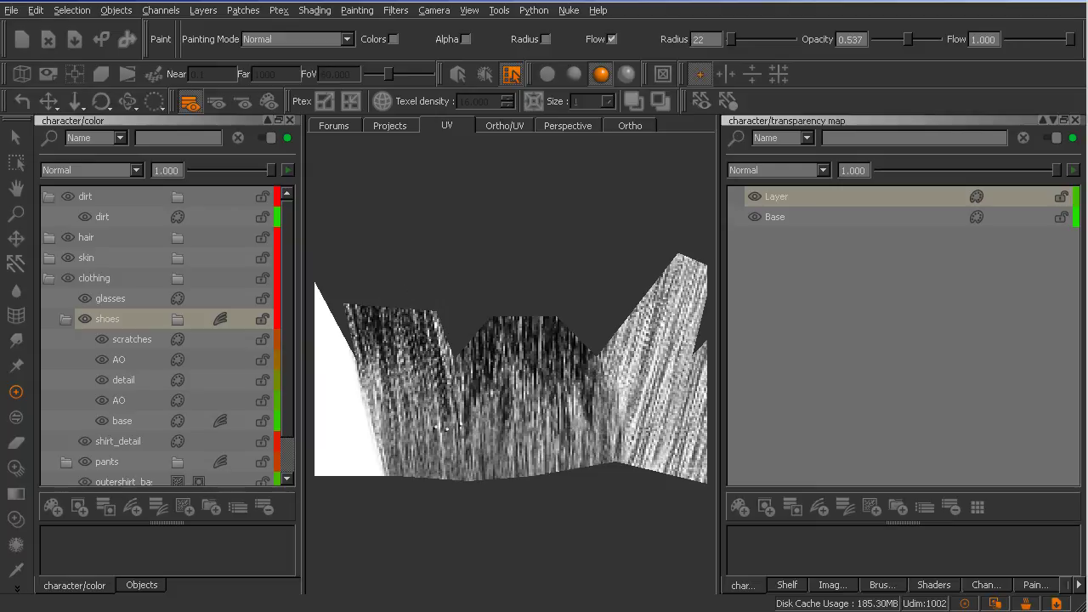
pyautogui.moveTo(430, 427)
pyautogui.mouseDown()
pyautogui.moveTo(422, 384)
pyautogui.moveTo(403, 390)
pyautogui.moveTo(428, 472)
pyautogui.moveTo(411, 481)
pyautogui.mouseUp()
pyautogui.moveTo(397, 437); pyautogui.dragTo(411, 512)
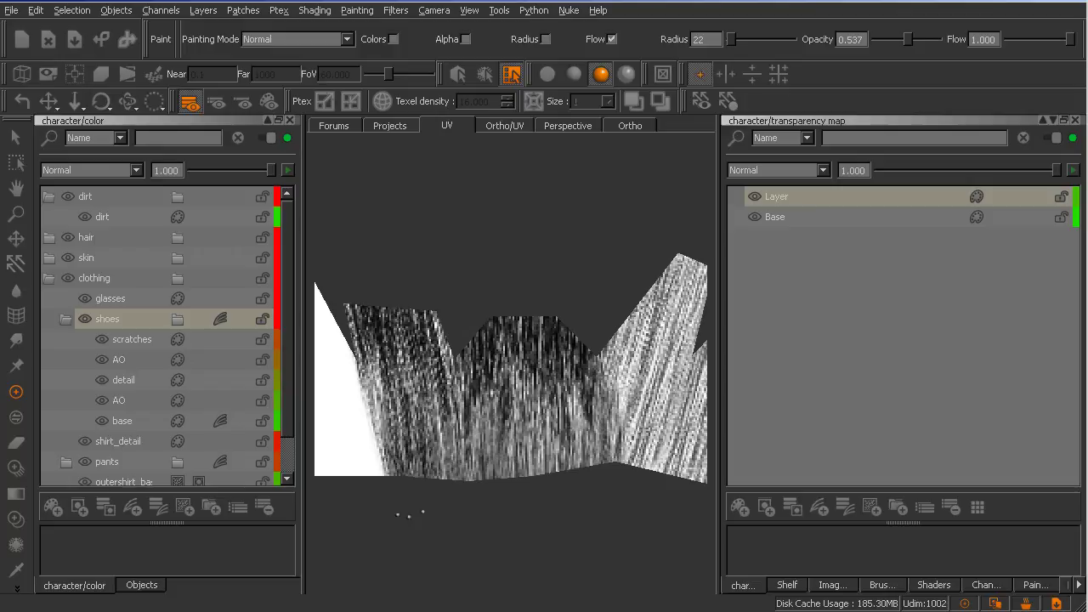
# Paint dark scratches at the middle strand's base and along the sloping left edge of the tall strand beside it.
pyautogui.moveTo(460, 479)
pyautogui.mouseDown()
pyautogui.moveTo(459, 460)
pyautogui.moveTo(553, 417)
pyautogui.moveTo(545, 492)
pyautogui.moveTo(521, 504)
pyautogui.mouseUp()
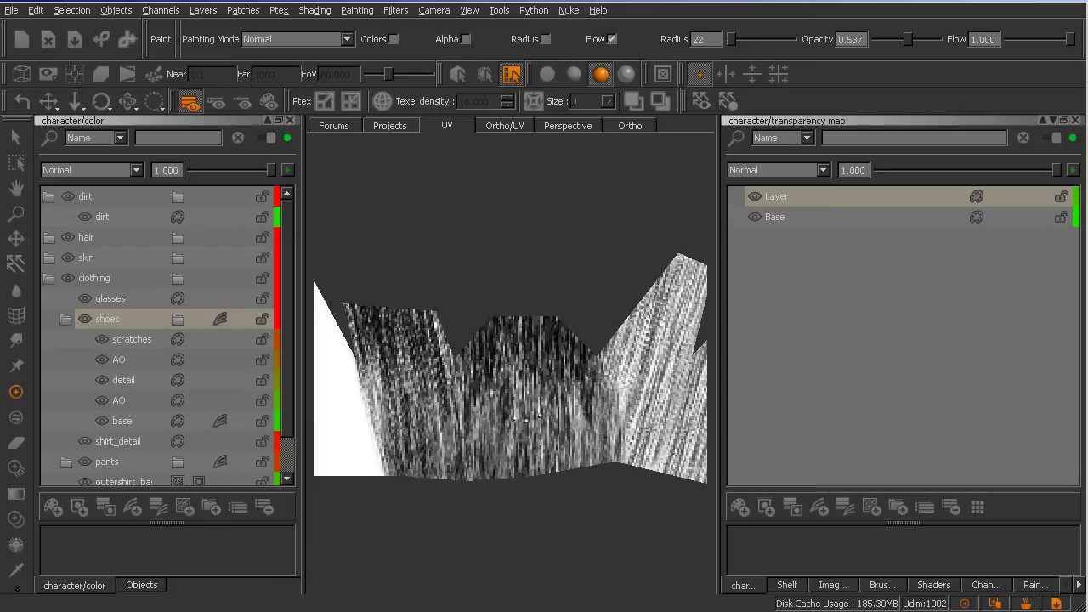
pyautogui.moveTo(572, 411)
pyautogui.mouseDown()
pyautogui.moveTo(580, 484)
pyautogui.moveTo(636, 406)
pyautogui.mouseUp()
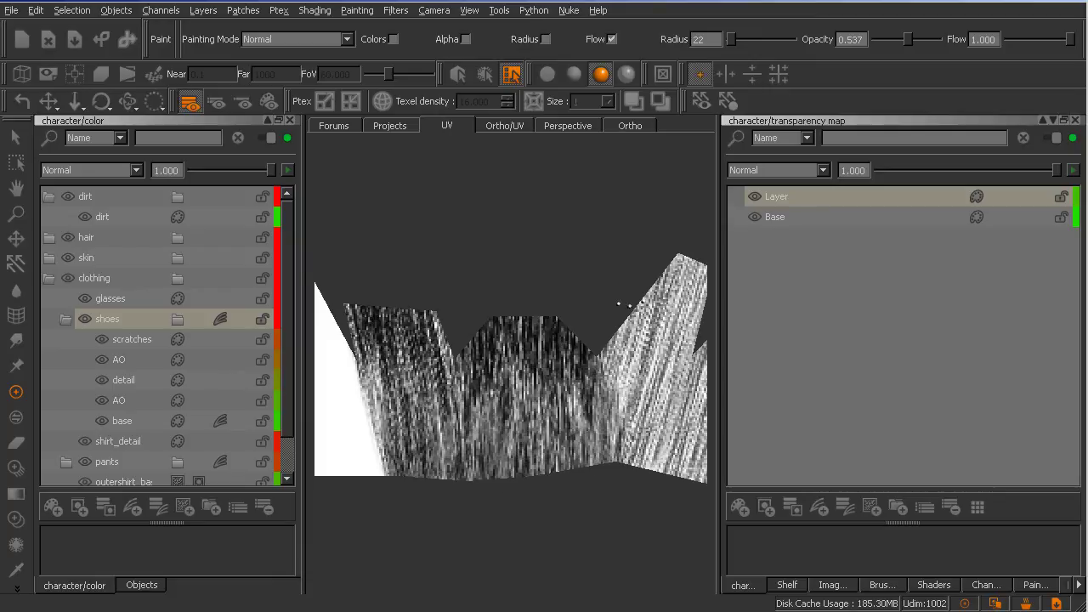
pyautogui.moveTo(609, 337); pyautogui.dragTo(618, 378)
pyautogui.moveTo(629, 318); pyautogui.dragTo(622, 361)
pyautogui.moveTo(644, 289)
pyautogui.mouseDown()
pyautogui.moveTo(630, 380)
pyautogui.moveTo(672, 281)
pyautogui.mouseUp()
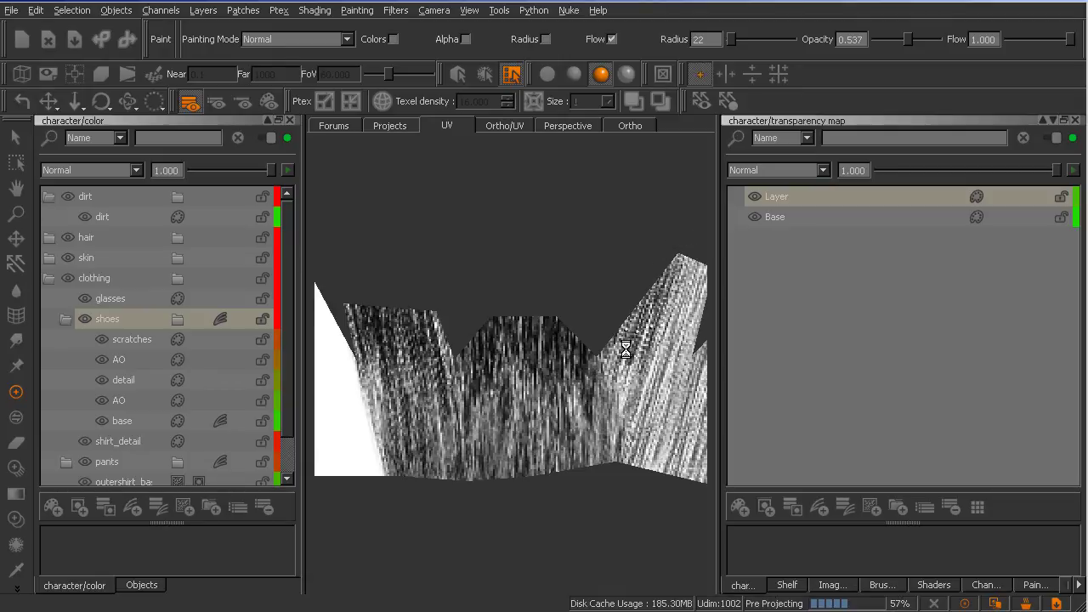
# Paint scratchy streaks up the tall strand and down the upper and middle parts of the flat-topped strand to its right.
pyautogui.keyDown('alt'); pyautogui.moveTo(650, 389); pyautogui.dragTo(550, 413, button='middle'); pyautogui.keyUp('alt')
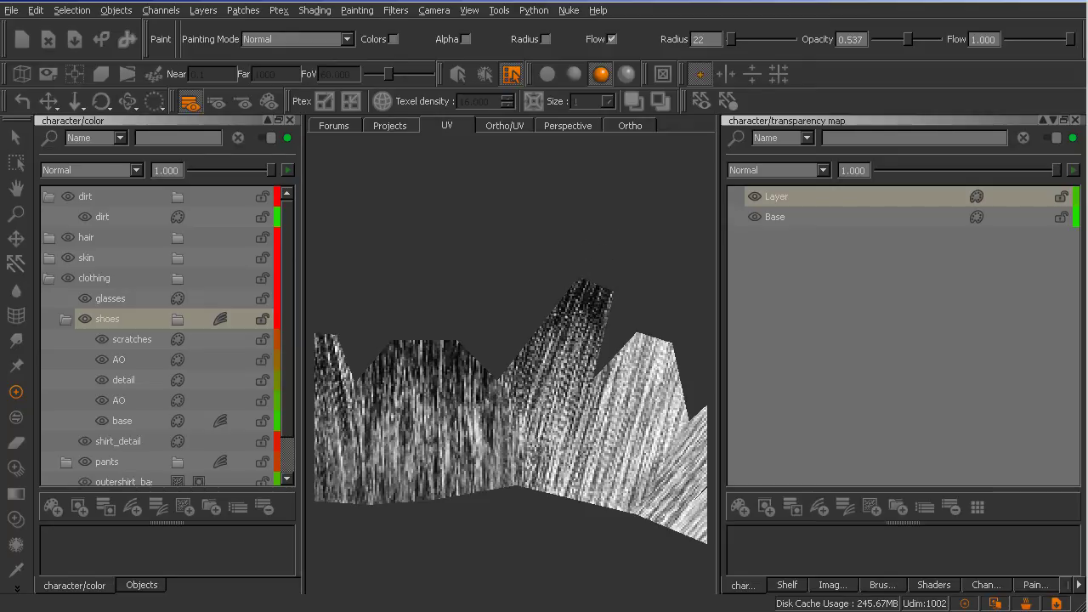
pyautogui.moveTo(553, 361); pyautogui.dragTo(576, 265)
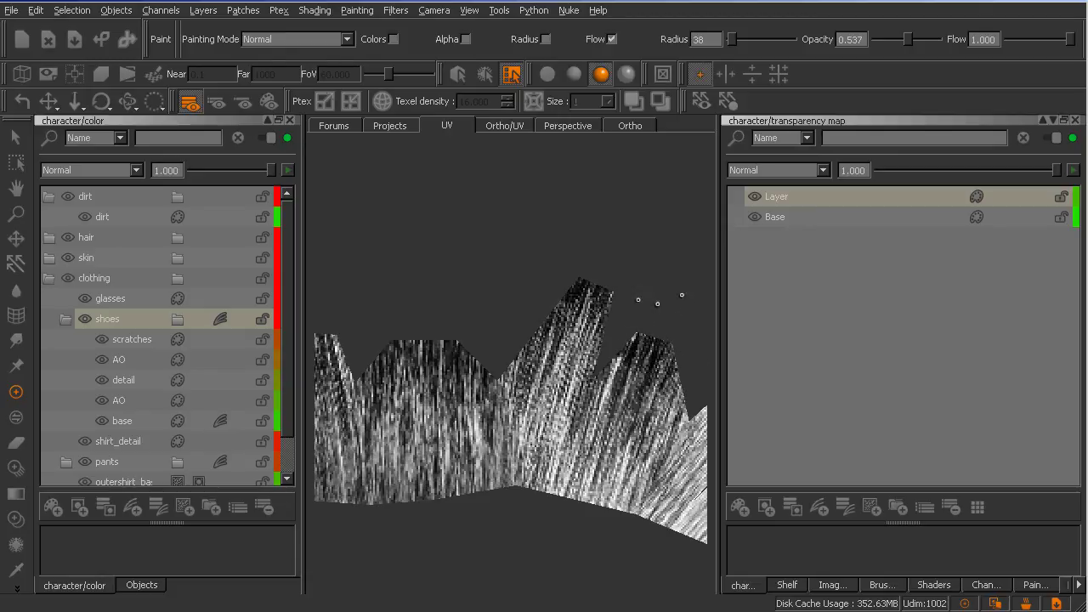
pyautogui.moveTo(645, 360)
pyautogui.mouseDown()
pyautogui.moveTo(614, 463)
pyautogui.moveTo(631, 442)
pyautogui.mouseUp()
pyautogui.moveTo(634, 392); pyautogui.dragTo(614, 454)
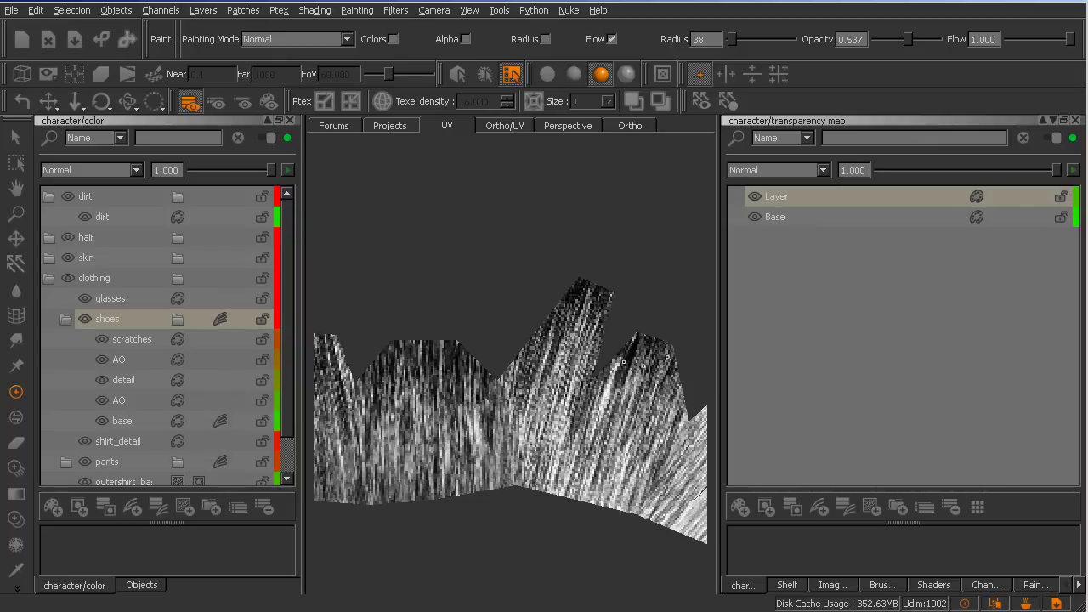
pyautogui.moveTo(651, 369)
pyautogui.mouseDown()
pyautogui.moveTo(627, 438)
pyautogui.moveTo(618, 436)
pyautogui.mouseUp()
pyautogui.moveTo(619, 357); pyautogui.dragTo(600, 416)
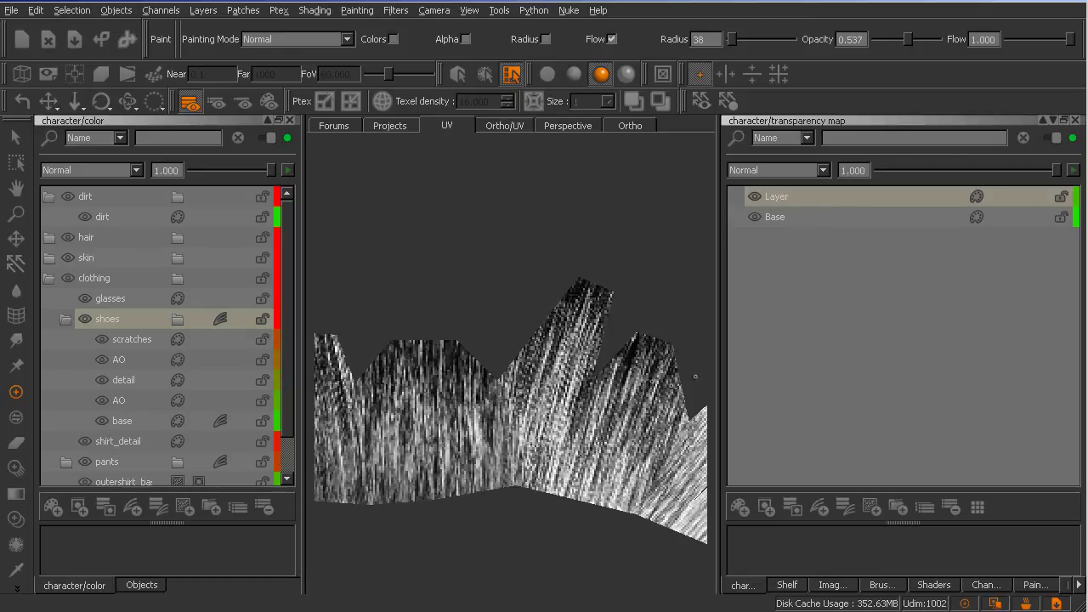
# Examine the painted streaks on the 3D character's hair in the orthographic view, around the temple, front hairline and ear.
pyautogui.click(629, 129)
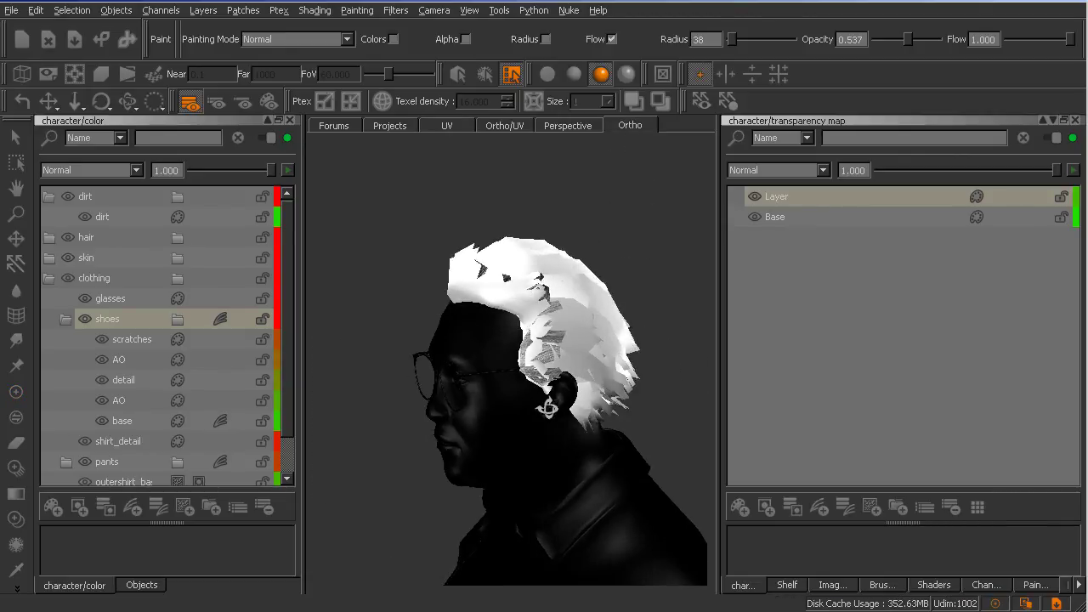
pyautogui.keyDown('alt'); pyautogui.moveTo(548, 409); pyautogui.dragTo(607, 325, button='right'); pyautogui.keyUp('alt')
pyautogui.moveTo(608, 325)
pyautogui.keyDown('alt'); pyautogui.mouseDown(button='middle')
pyautogui.moveTo(572, 383)
pyautogui.moveTo(568, 427)
pyautogui.mouseUp(button='middle'); pyautogui.keyUp('alt')
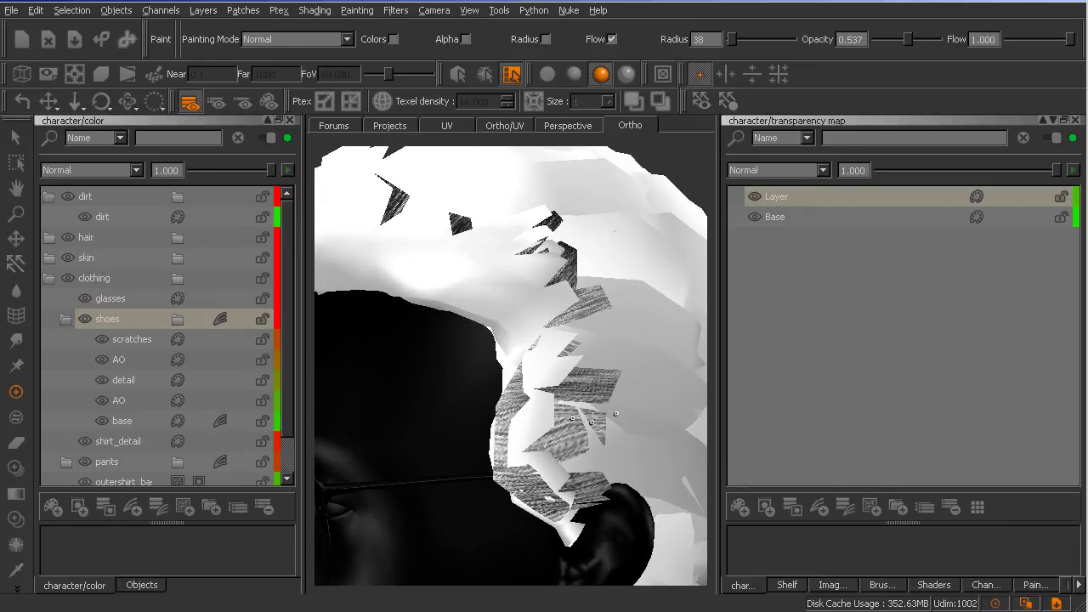
pyautogui.scroll(-2, 591, 415)
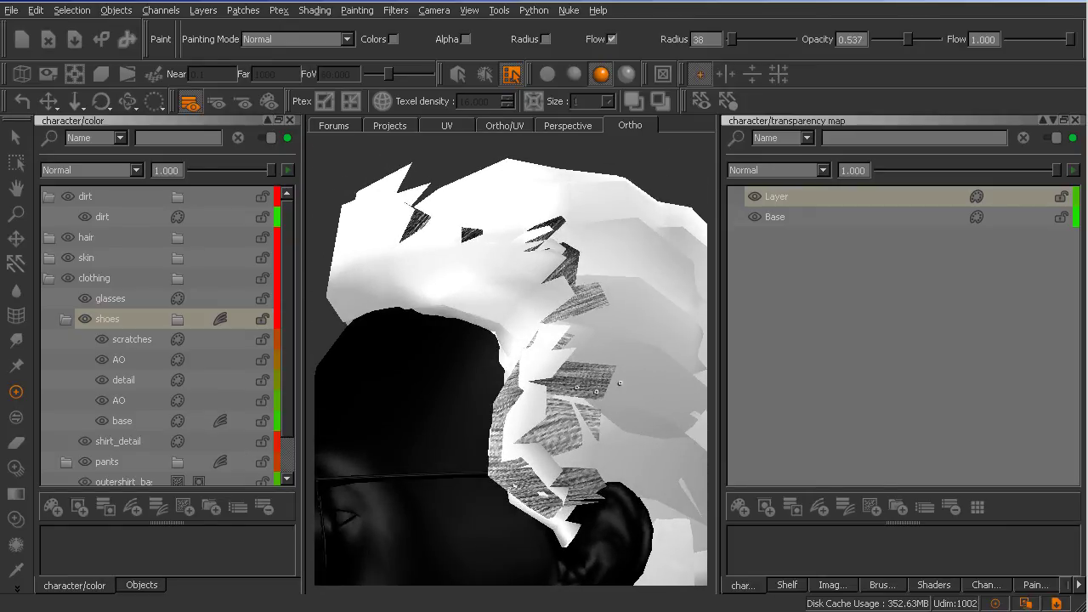
pyautogui.moveTo(597, 391)
pyautogui.keyDown('alt'); pyautogui.mouseDown()
pyautogui.moveTo(615, 406)
pyautogui.moveTo(605, 412)
pyautogui.moveTo(597, 391)
pyautogui.mouseUp(); pyautogui.keyUp('alt')
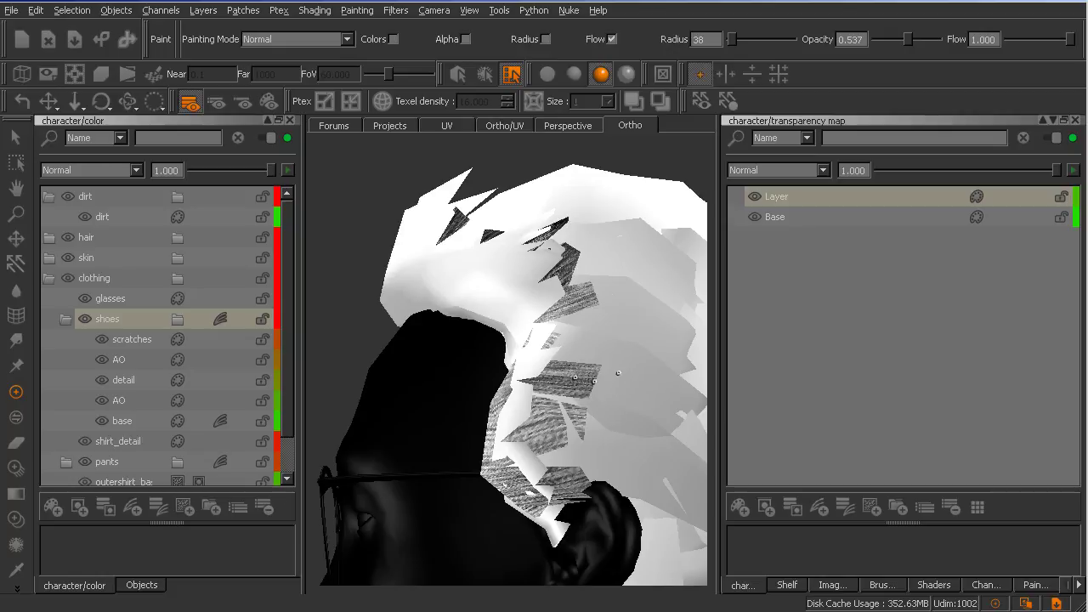
pyautogui.moveTo(593, 380); pyautogui.dragTo(578, 320, button='middle')
pyautogui.keyDown('alt'); pyautogui.moveTo(495, 382); pyautogui.dragTo(543, 438, button='middle'); pyautogui.keyUp('alt')
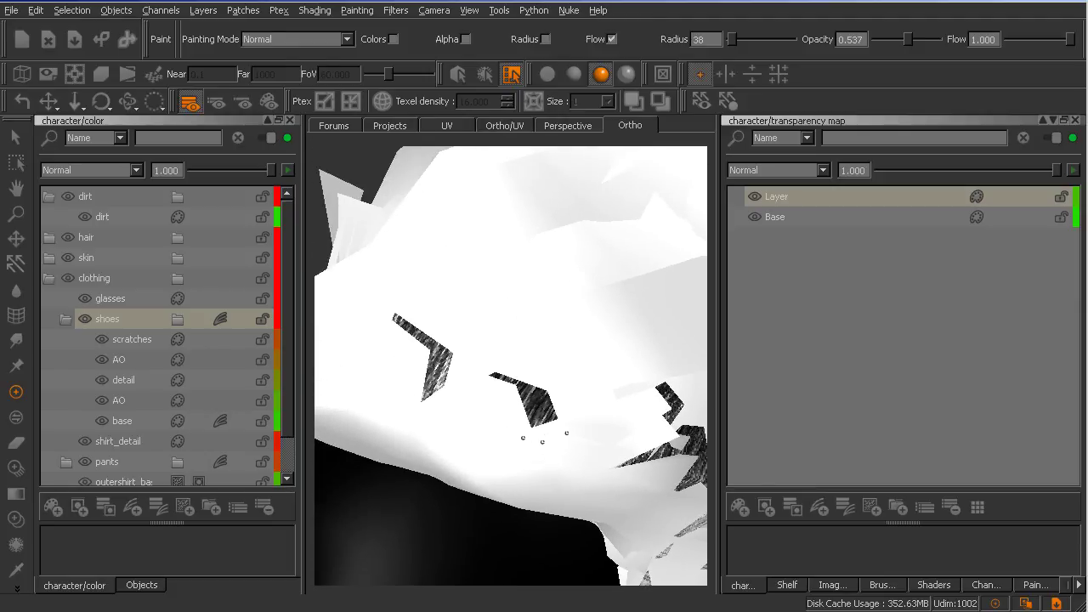
pyautogui.moveTo(564, 396); pyautogui.dragTo(557, 406, button='middle')
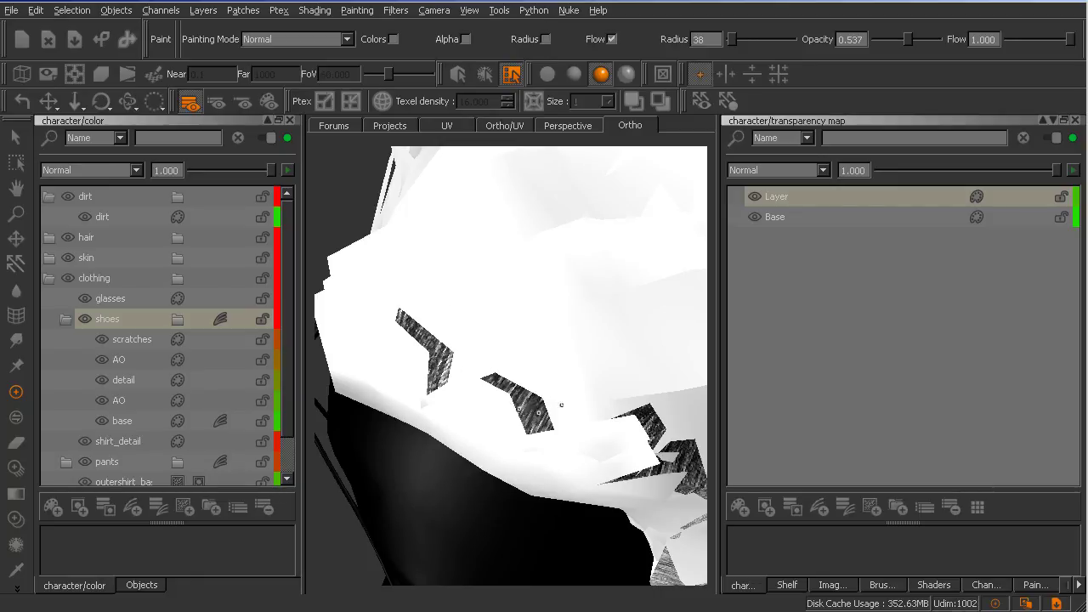
pyautogui.scroll(-6, 538, 410)
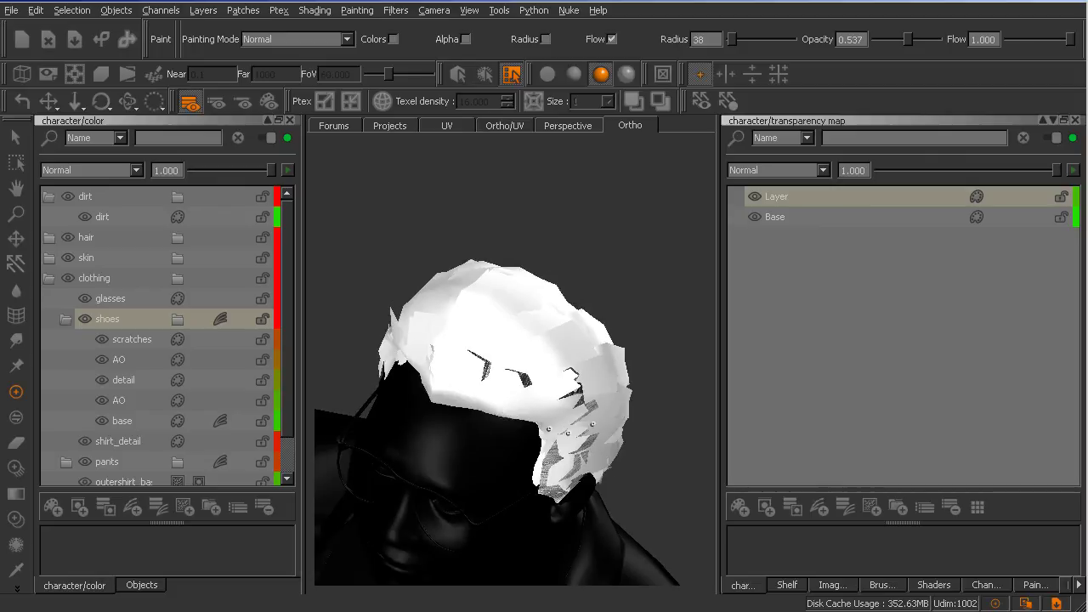
pyautogui.keyDown('alt'); pyautogui.moveTo(571, 428); pyautogui.dragTo(552, 419); pyautogui.keyUp('alt')
pyautogui.keyDown('alt'); pyautogui.moveTo(556, 419); pyautogui.dragTo(527, 382, button='middle'); pyautogui.keyUp('alt')
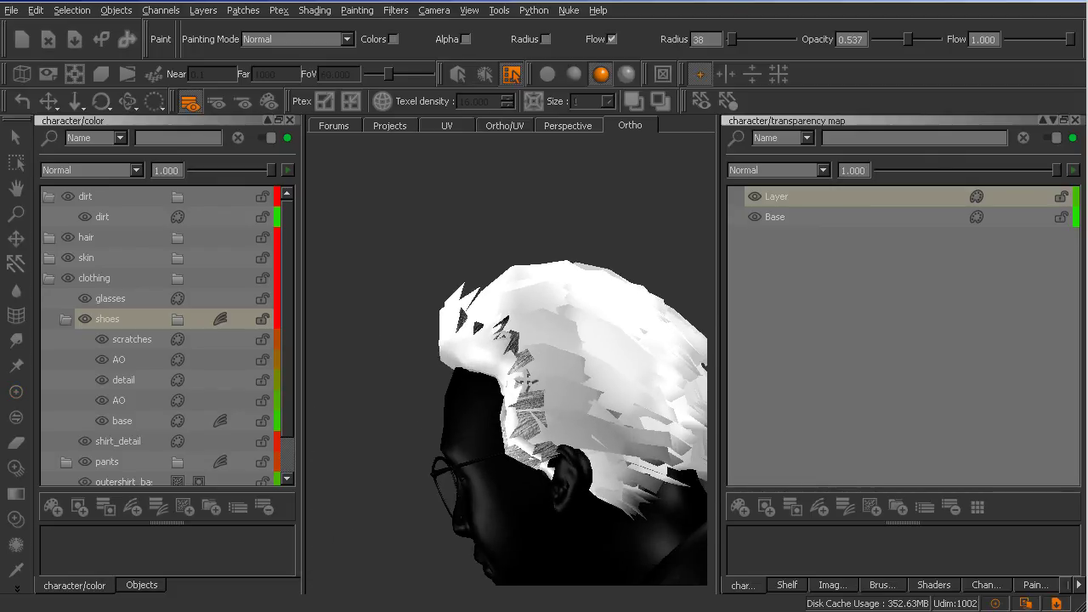
pyautogui.keyDown('alt'); pyautogui.moveTo(528, 383); pyautogui.dragTo(527, 413, button='right'); pyautogui.keyUp('alt')
pyautogui.keyDown('alt'); pyautogui.moveTo(527, 413); pyautogui.dragTo(508, 400, button='middle'); pyautogui.keyUp('alt')
pyautogui.keyDown('alt'); pyautogui.moveTo(510, 430); pyautogui.dragTo(560, 419); pyautogui.keyUp('alt')
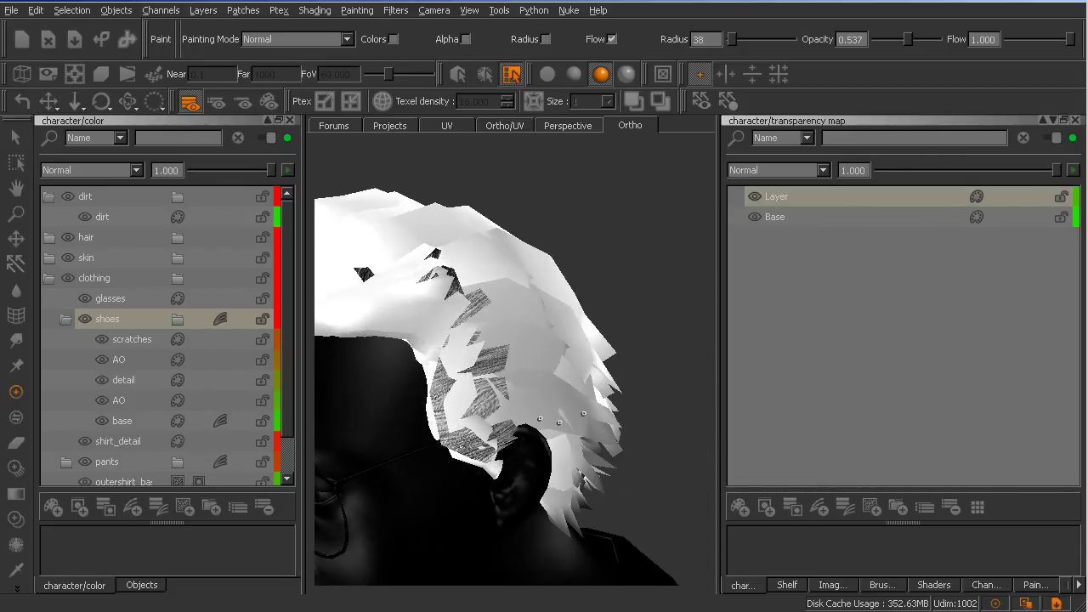
pyautogui.moveTo(559, 417); pyautogui.dragTo(573, 398, button='middle')
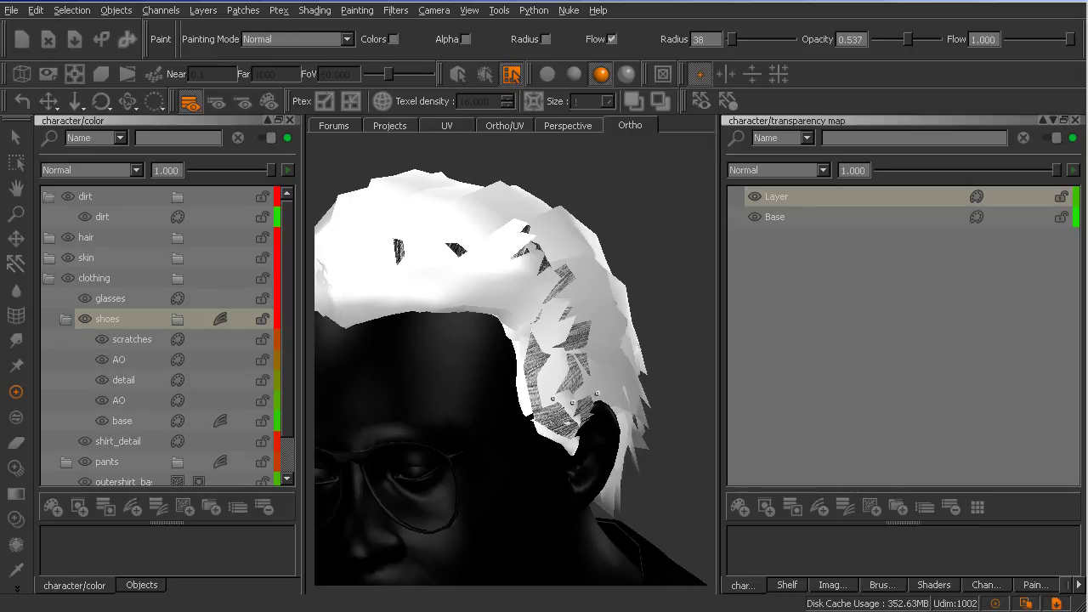